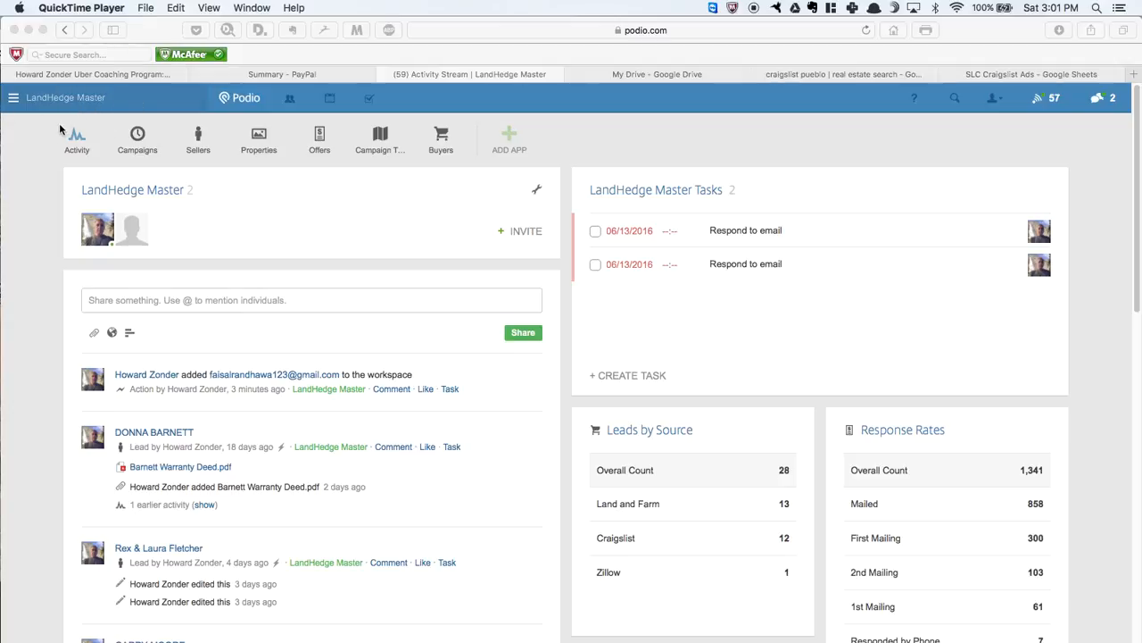
# - Open the LandHedge Master workspace and go to its Sellers app
pyautogui.click(13, 101)
pyautogui.click(12, 100)
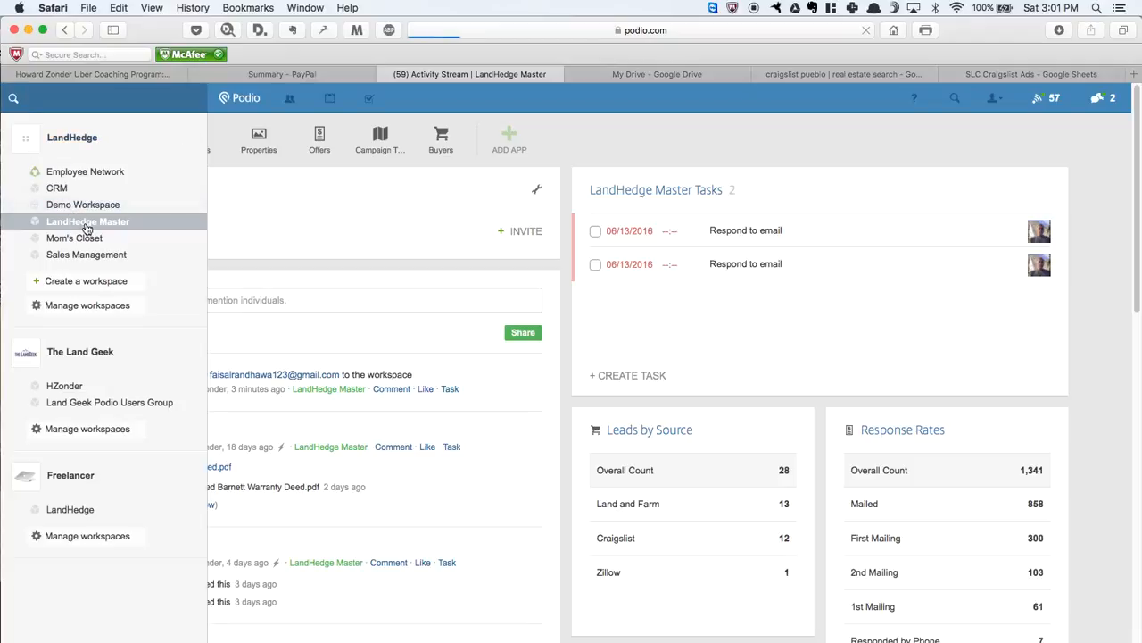
pyautogui.click(86, 224)
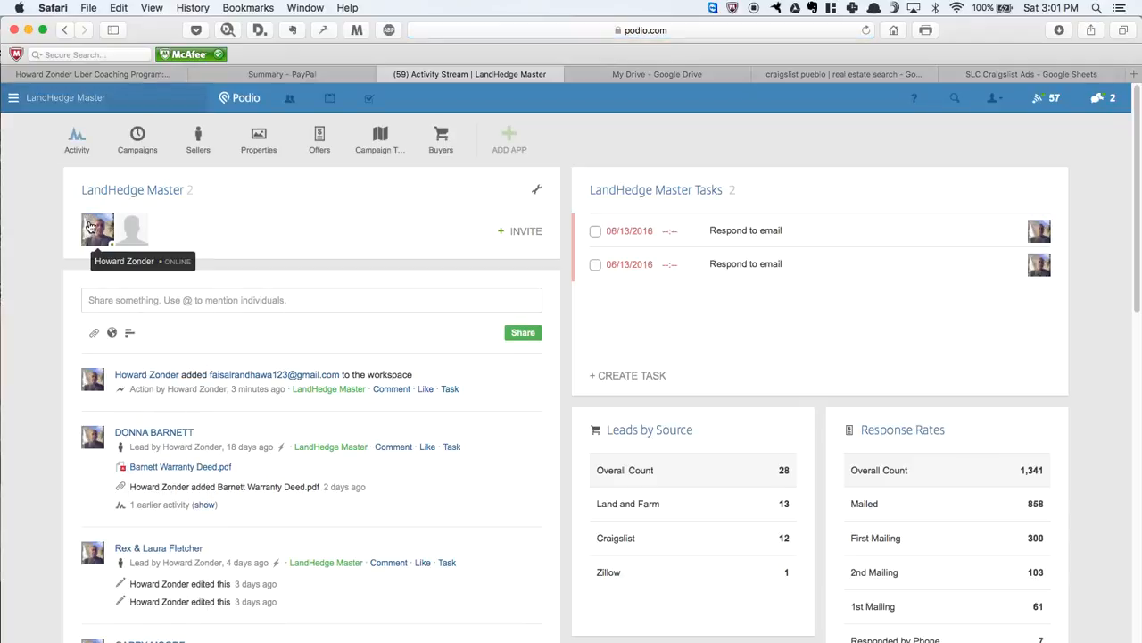
pyautogui.click(197, 143)
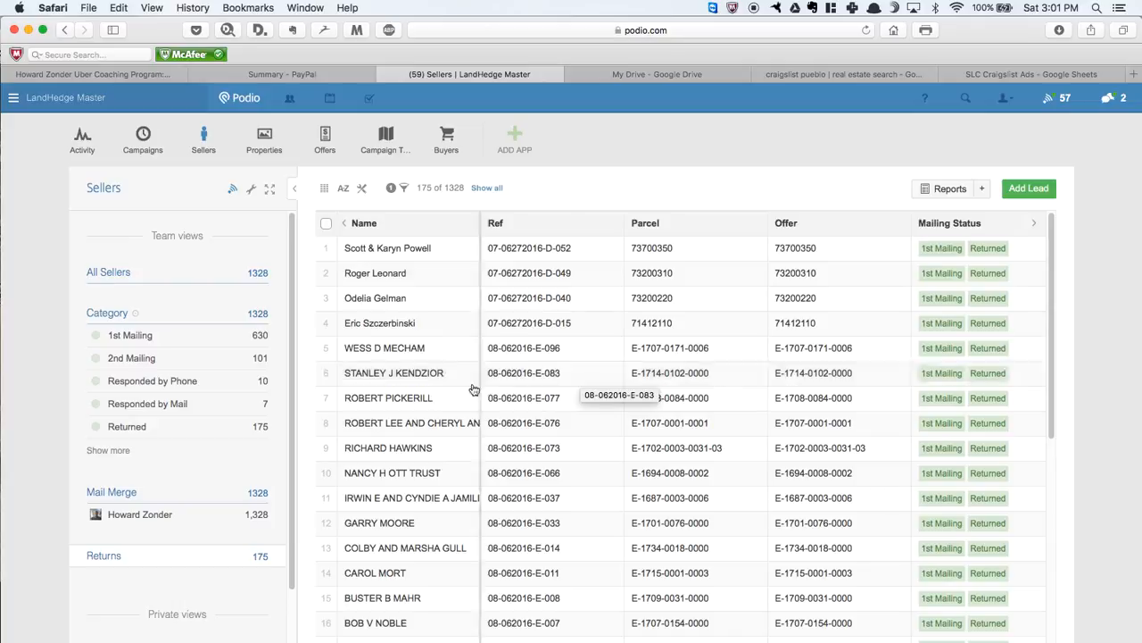
# - Show all sellers, switch to the Returns team view, and open the first returned lead
pyautogui.click(486, 187)
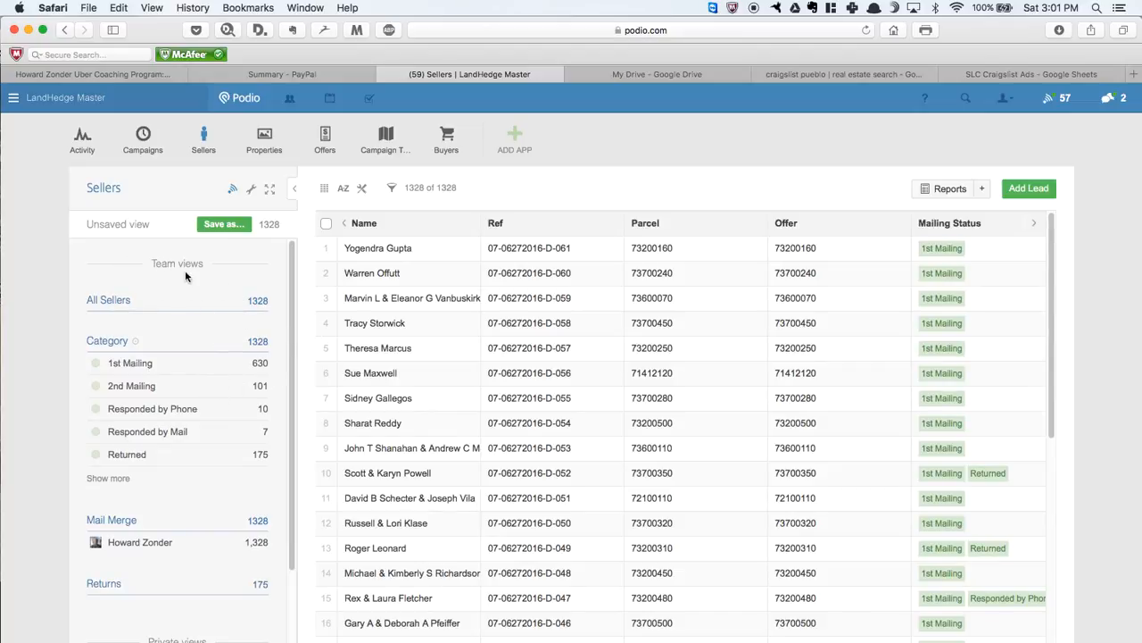
pyautogui.scroll(-2, 151, 545)
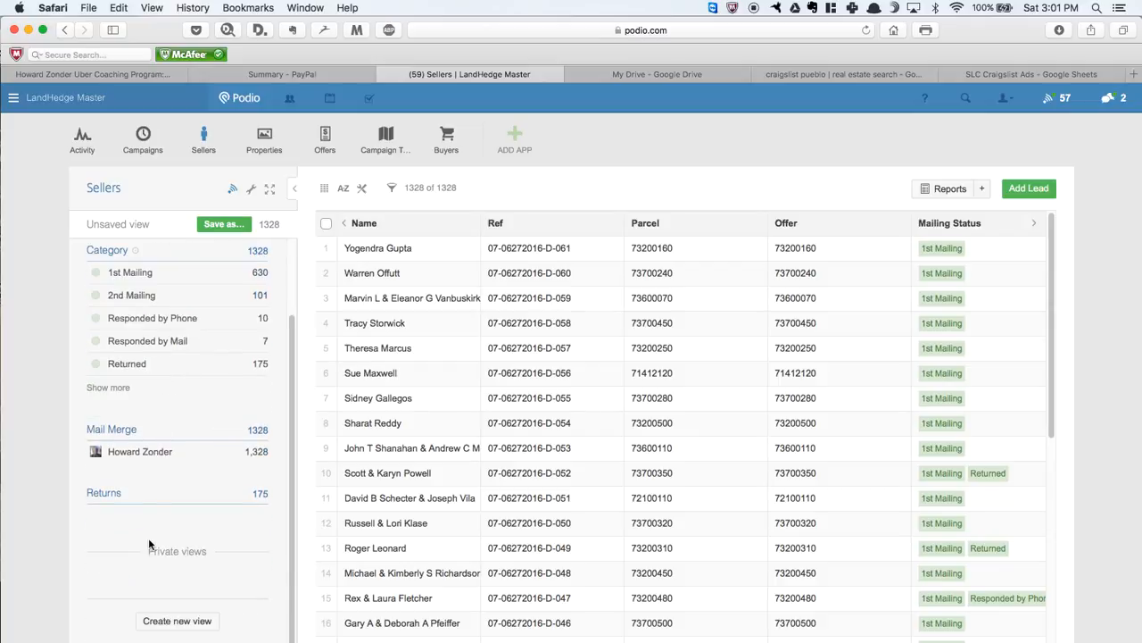
pyautogui.click(104, 496)
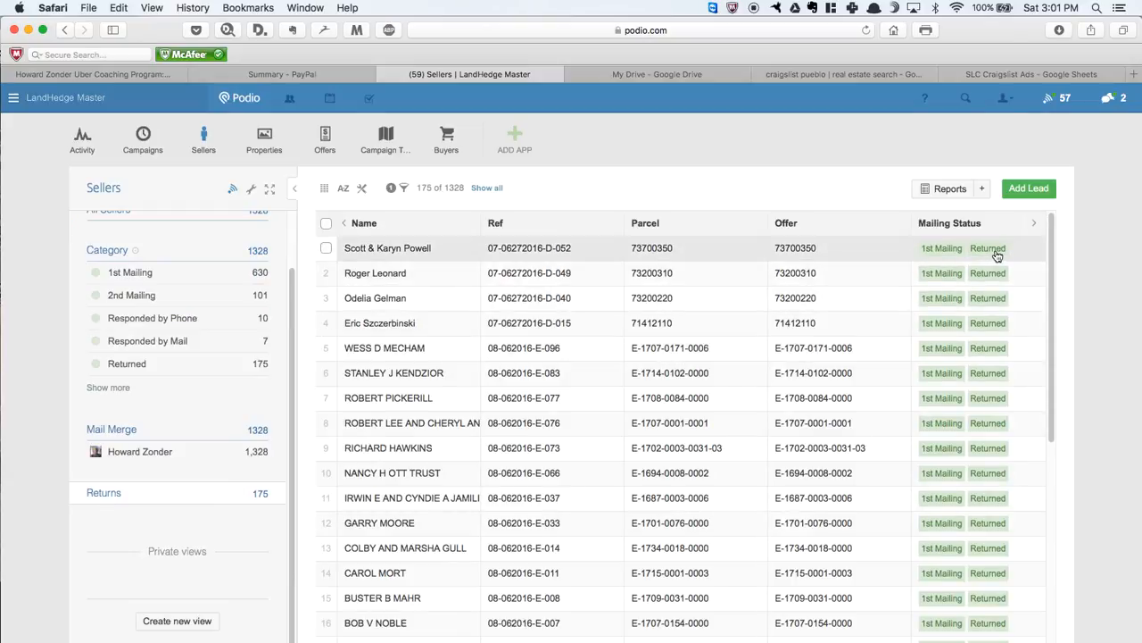
pyautogui.click(403, 249)
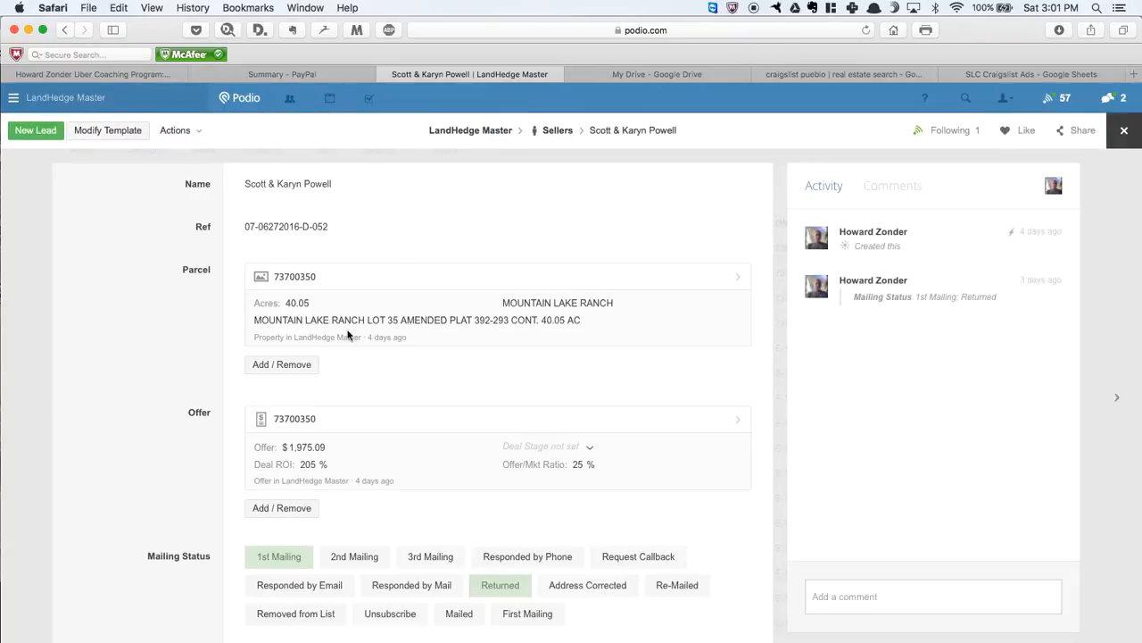
# - Review the returned lead's details and open its Mailing Address for editing without changing it
pyautogui.scroll(-3, 352, 339)
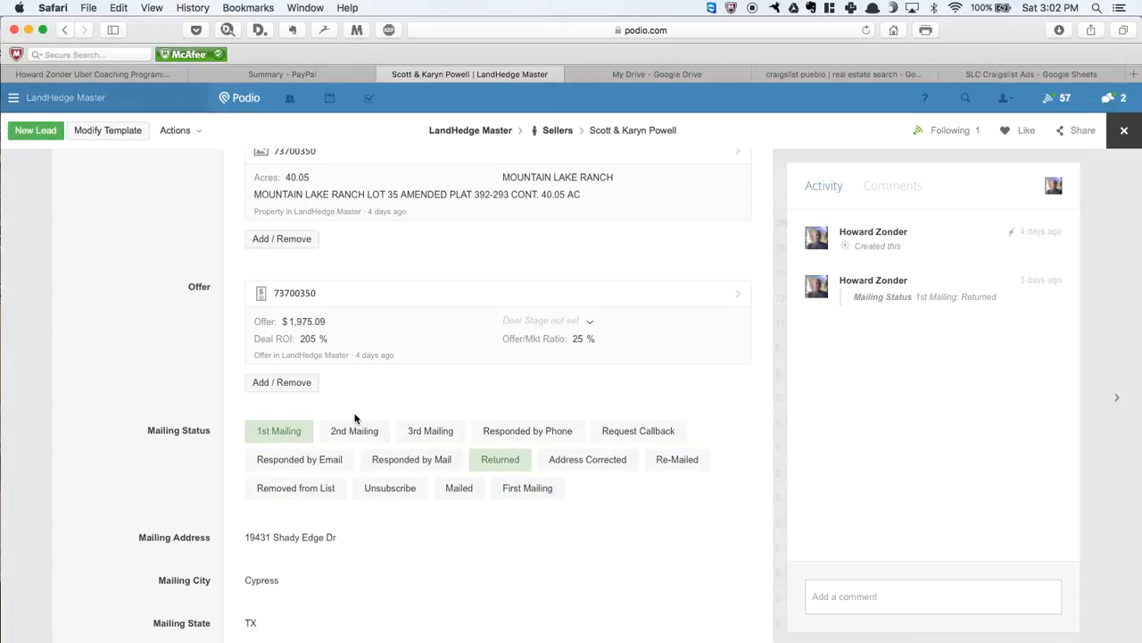
pyautogui.scroll(3, 355, 418)
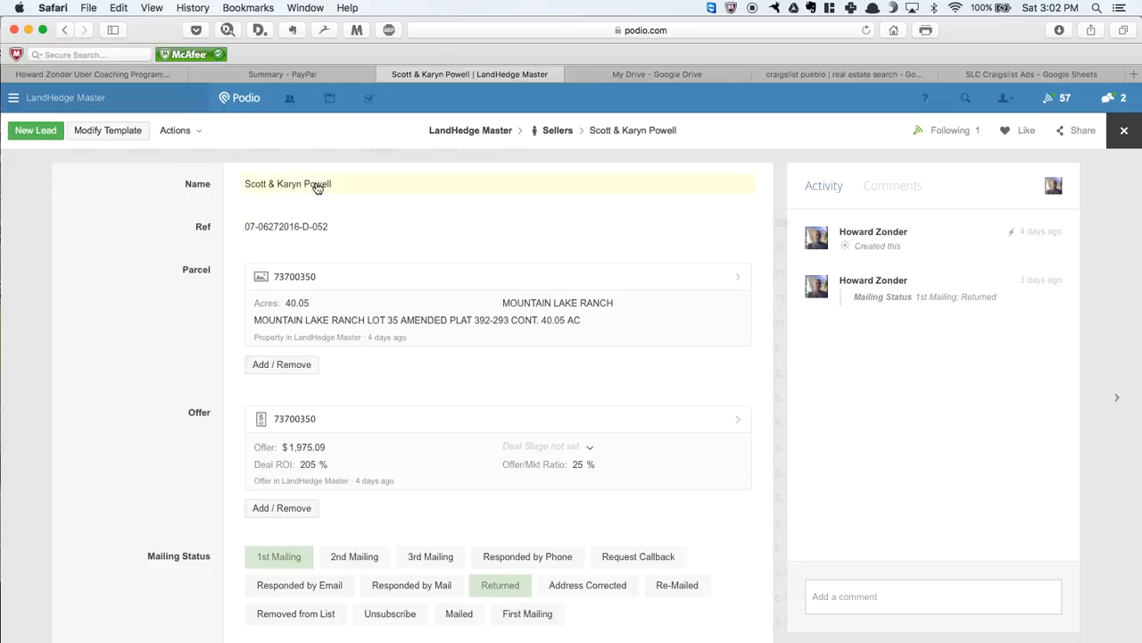
pyautogui.scroll(-5, 408, 447)
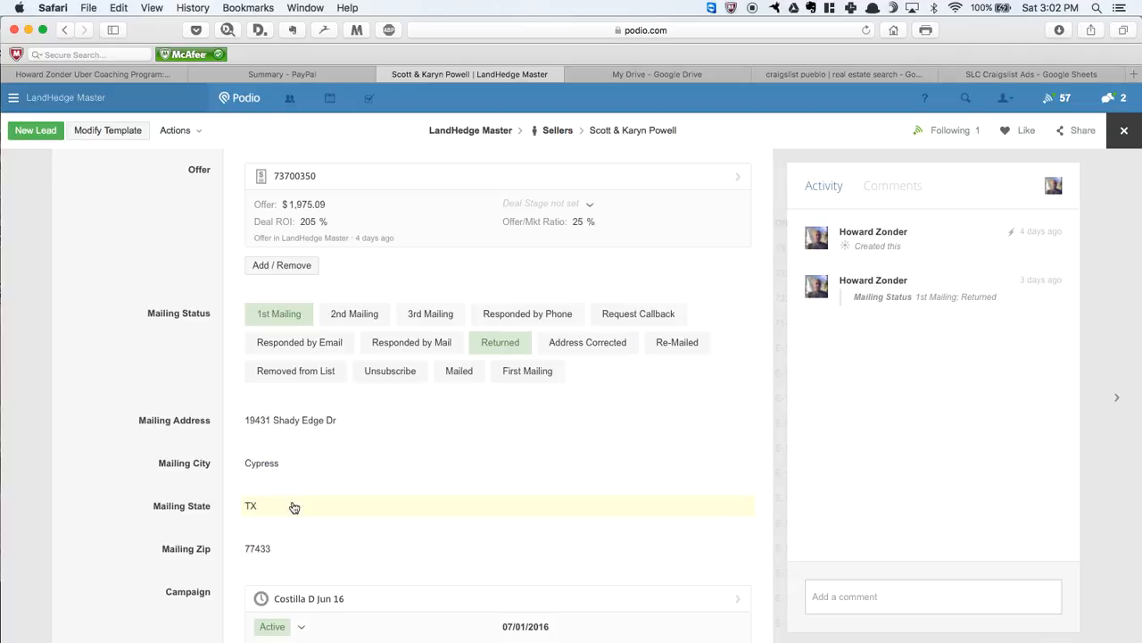
pyautogui.click(274, 419)
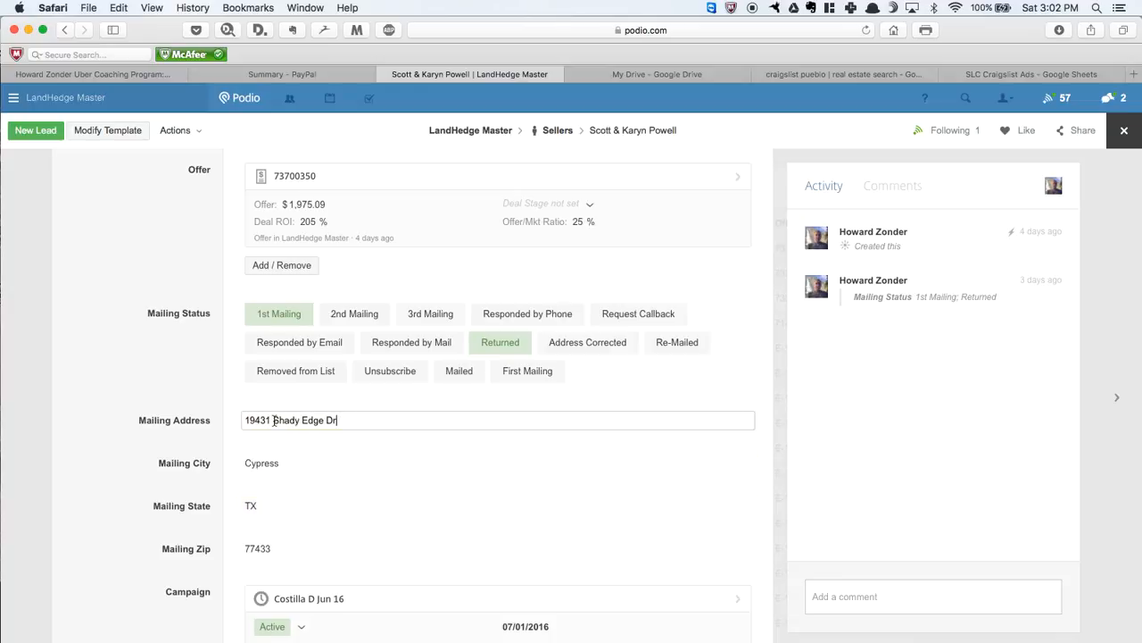
pyautogui.moveTo(356, 419); pyautogui.dragTo(165, 409)
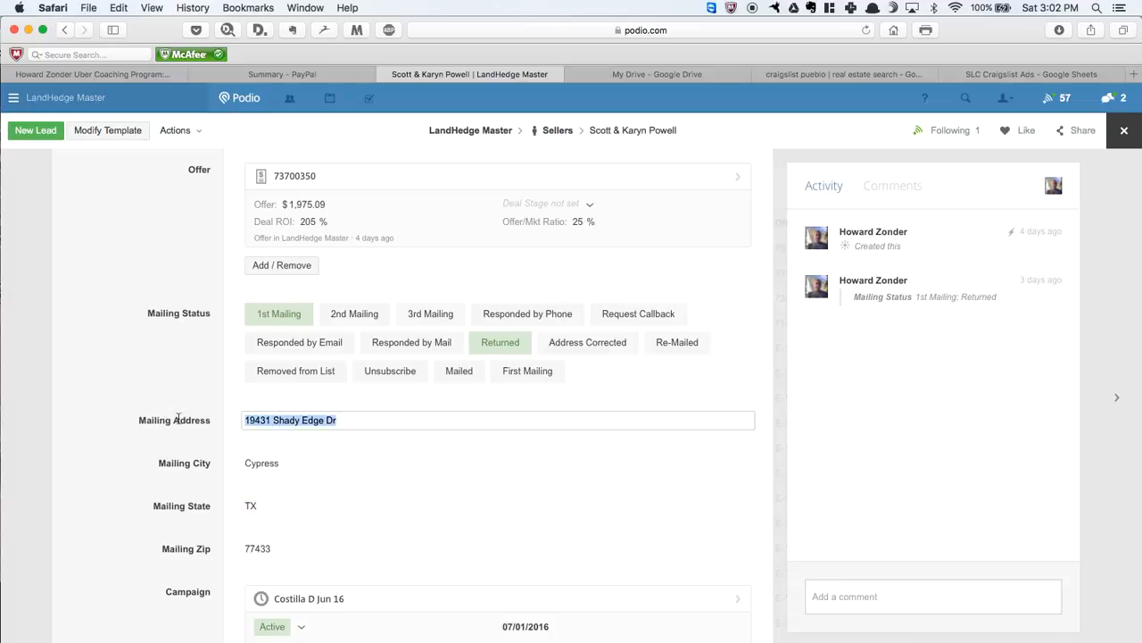
pyautogui.click(135, 363)
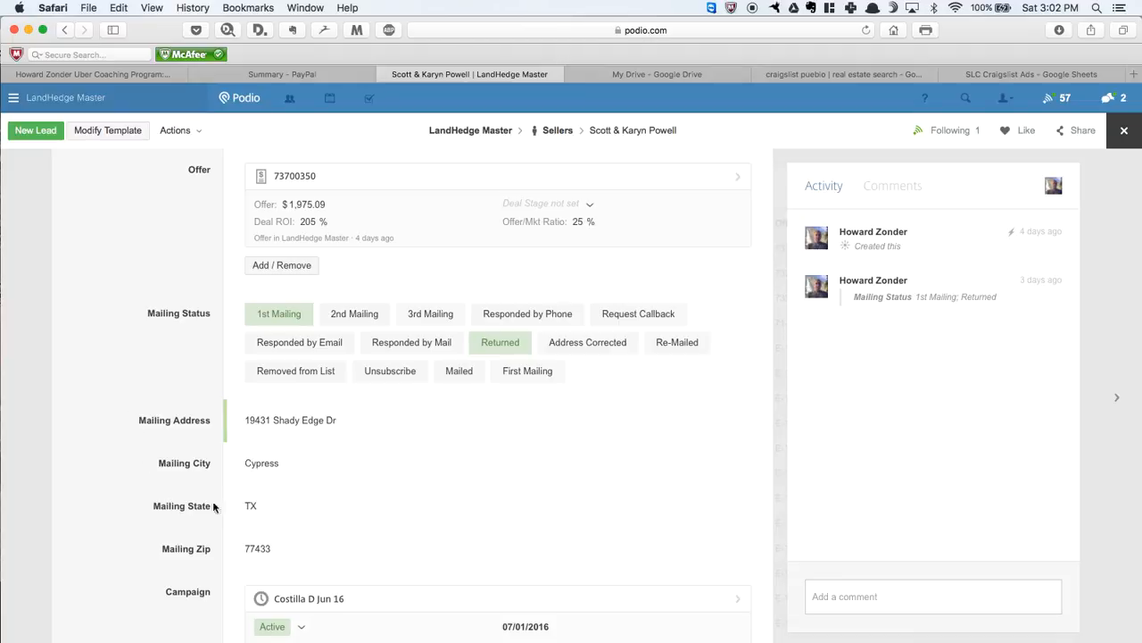
# - Mark the lead's Mailing Status as Address Corrected, switching the Returned status off and back on
pyautogui.click(516, 344)
pyautogui.click(598, 345)
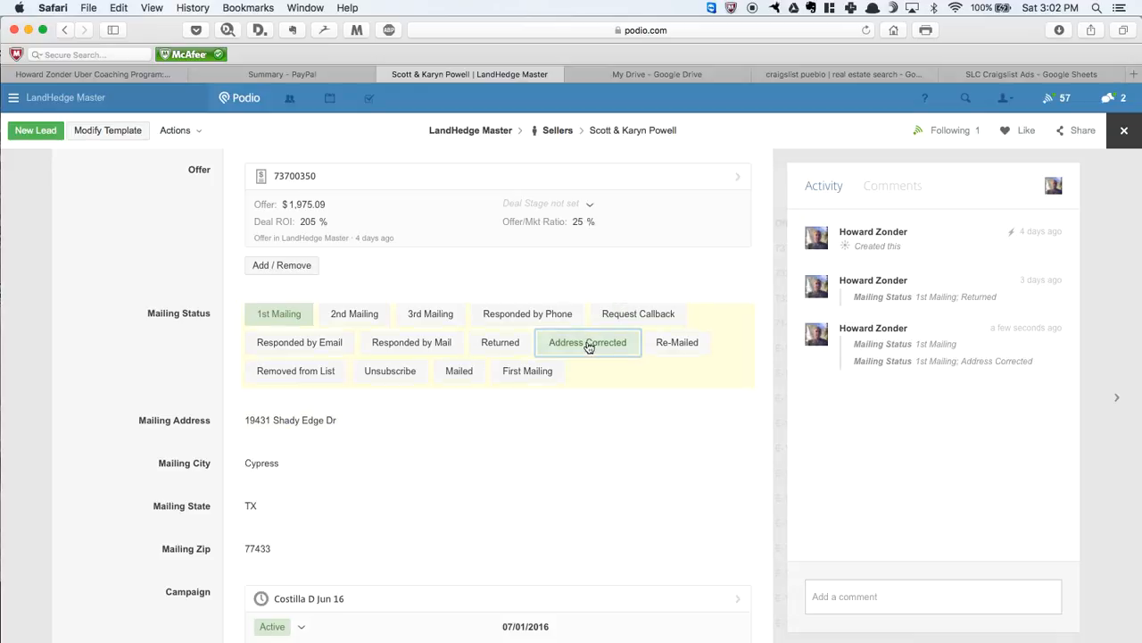
pyautogui.click(516, 345)
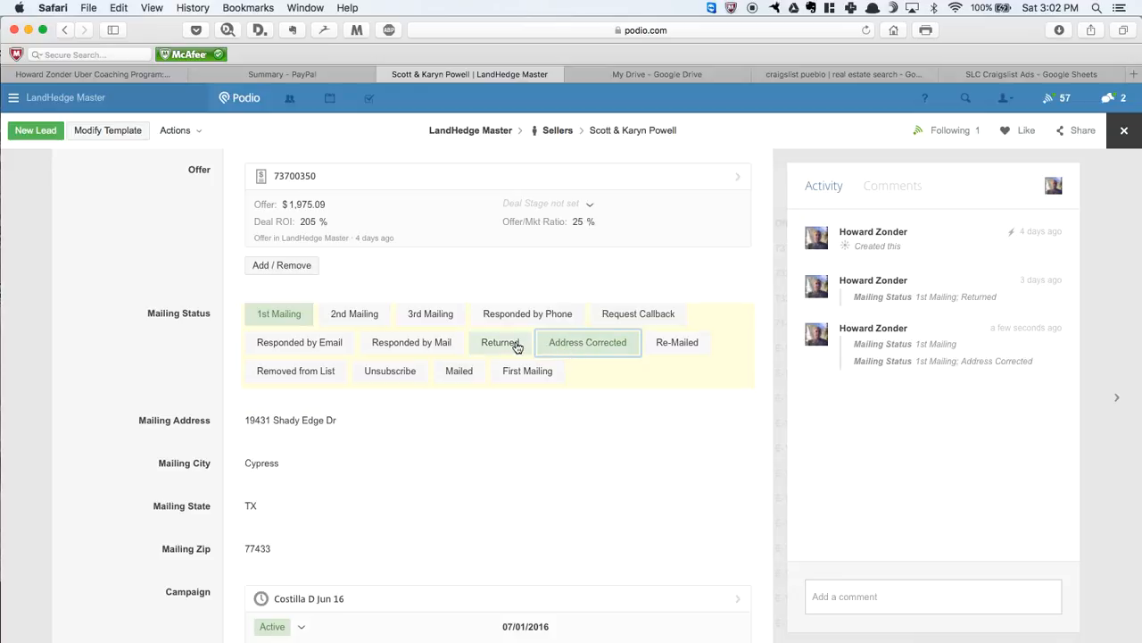
pyautogui.click(516, 346)
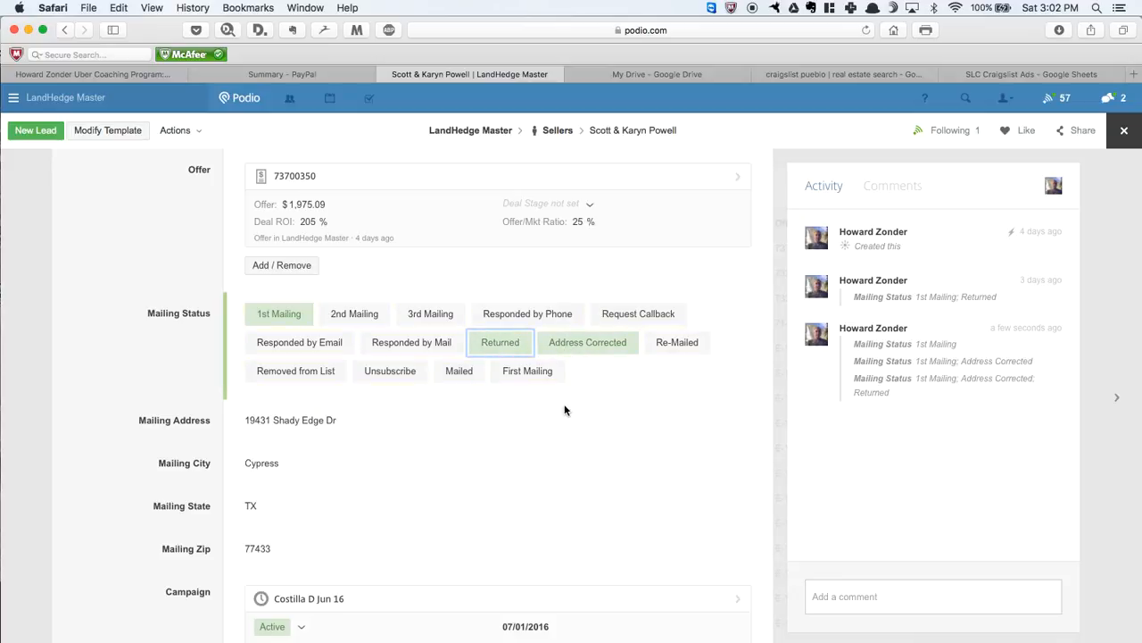
# - Add a "Dead" option to the Mailing Status category in the lead template and save the template
pyautogui.scroll(5, 562, 375)
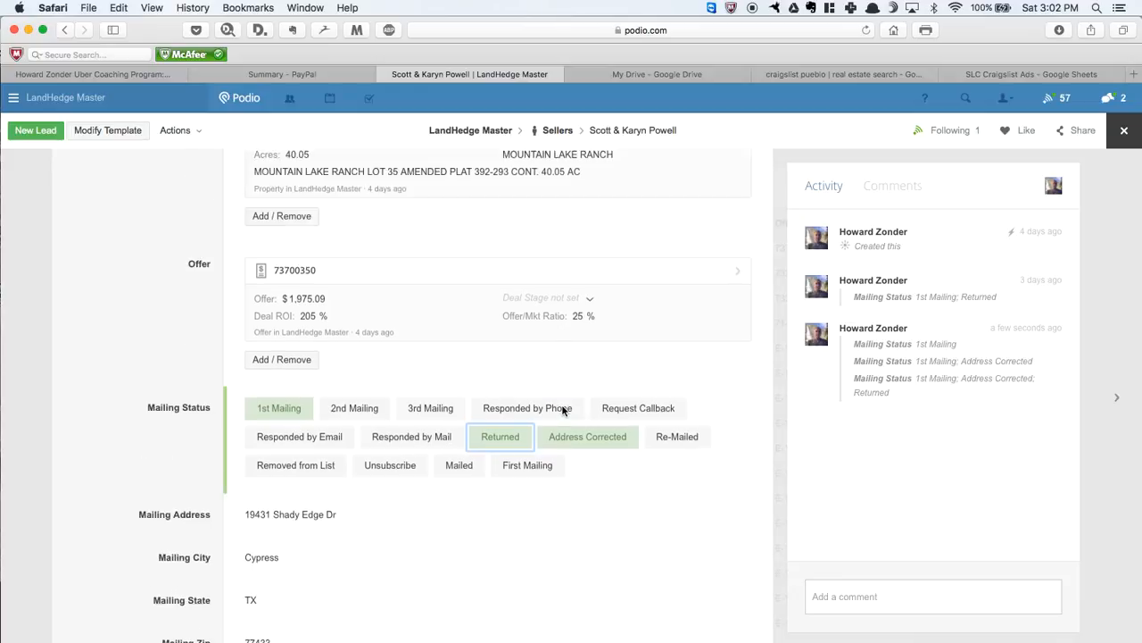
pyautogui.click(105, 133)
pyautogui.scroll(-10, 683, 480)
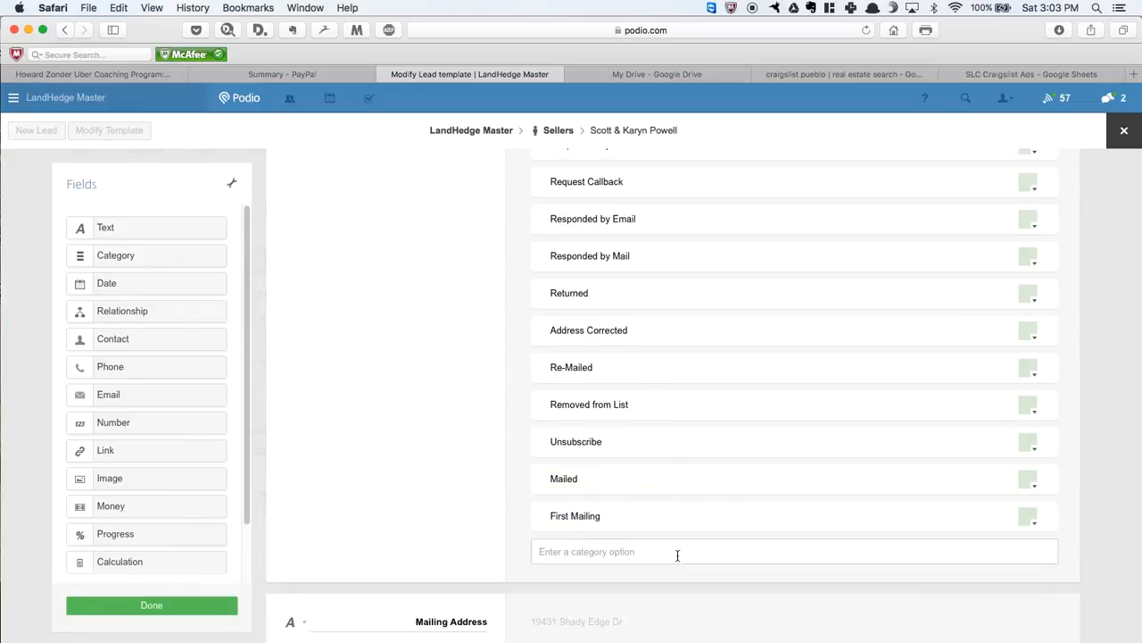
pyautogui.write('Dead')
pyautogui.press('Return')
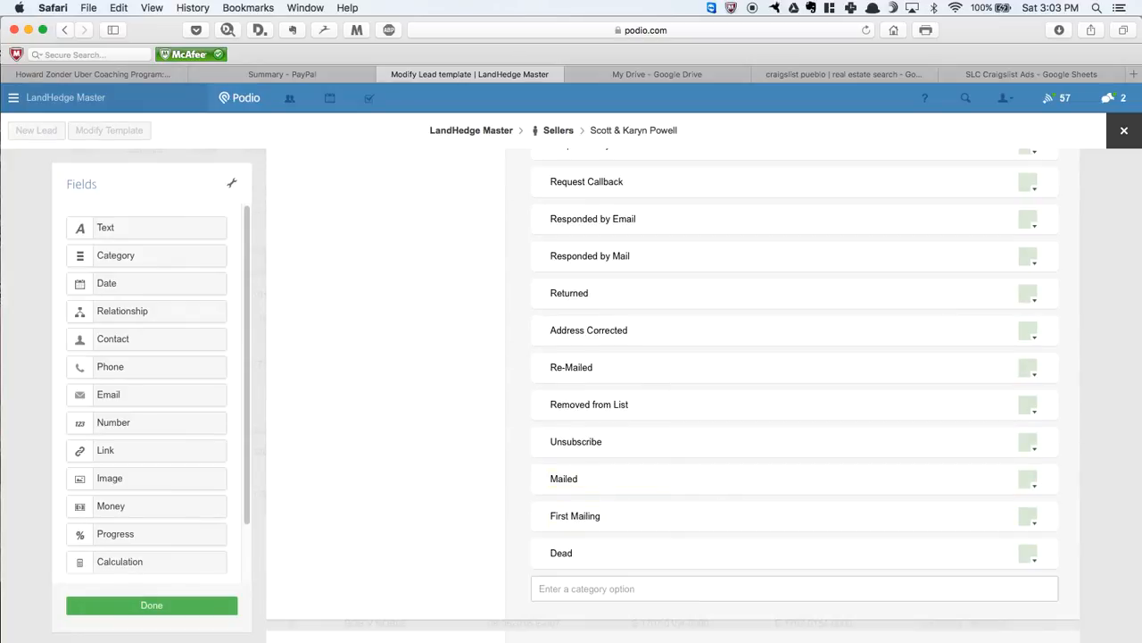
pyautogui.scroll(10, 443, 416)
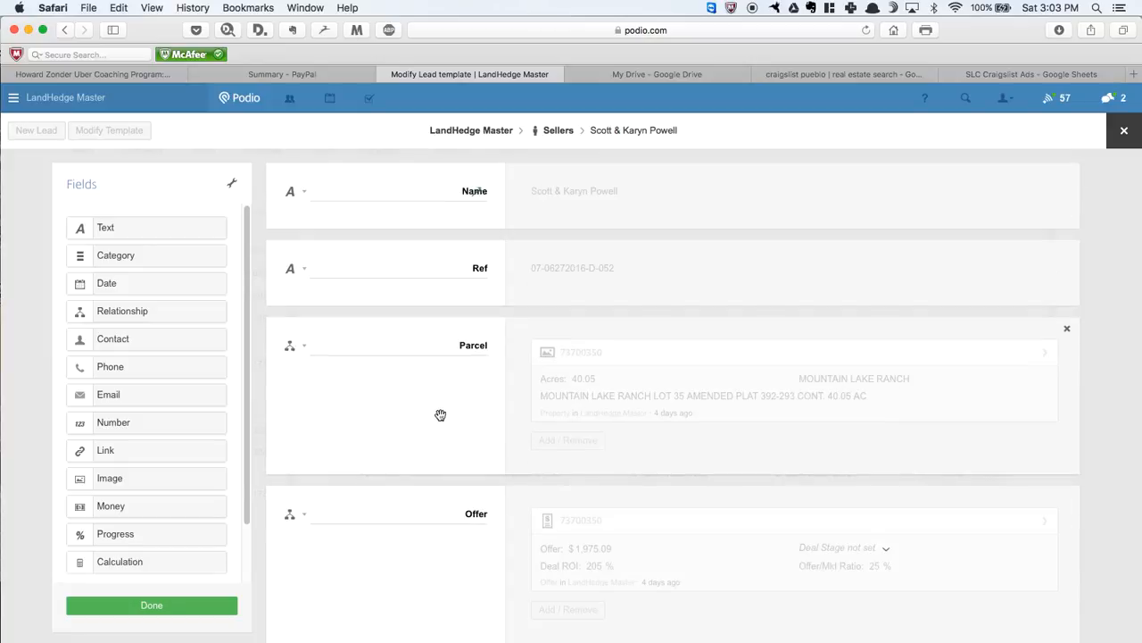
pyautogui.click(113, 607)
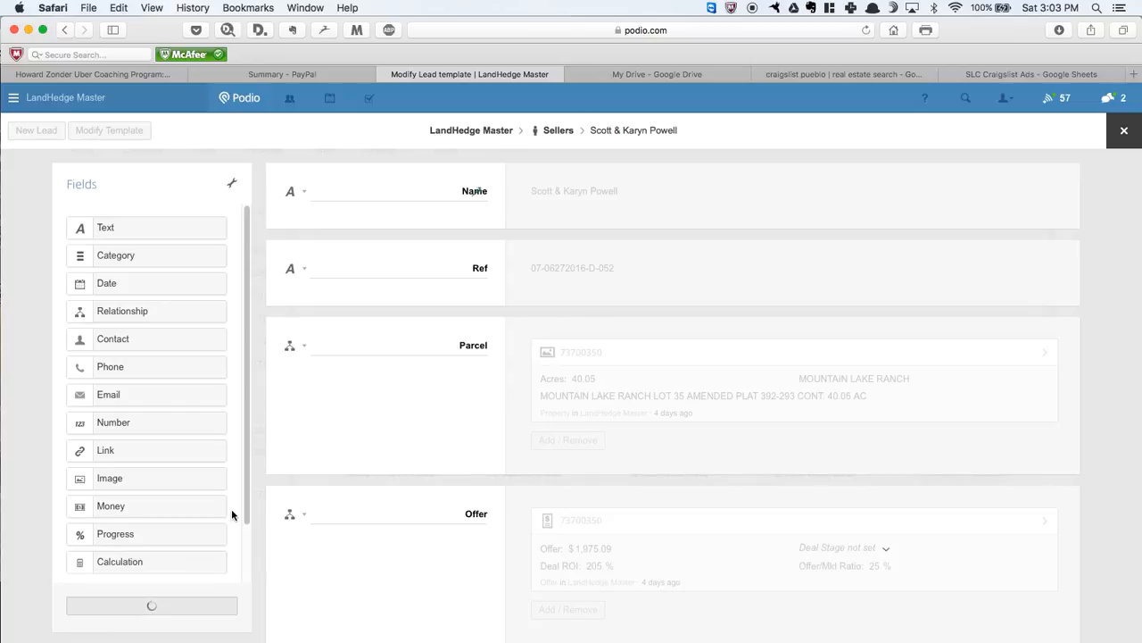
# - Remove Address Corrected and Returned from the lead's Mailing Status and set Dead, keeping 1st Mailing
pyautogui.scroll(-2, 268, 514)
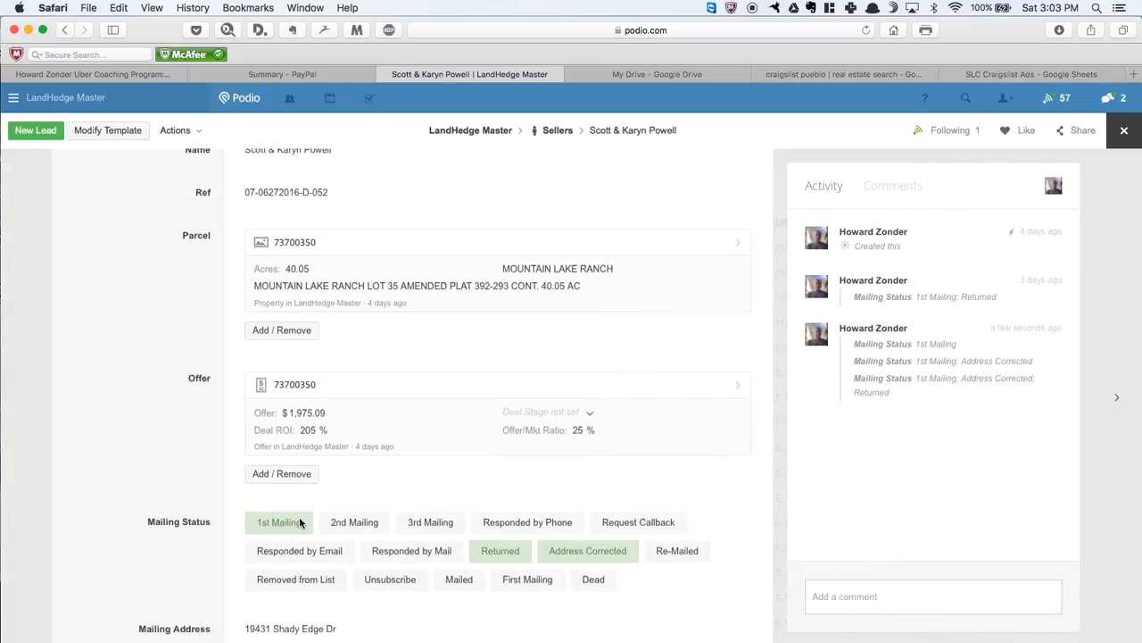
pyautogui.click(555, 498)
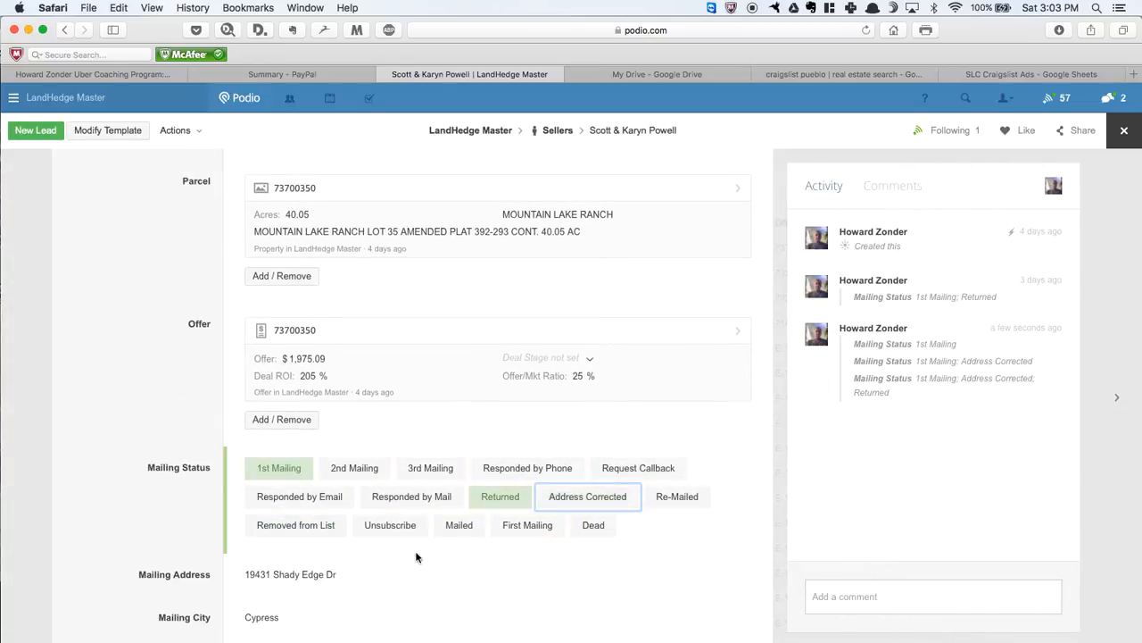
pyautogui.click(506, 504)
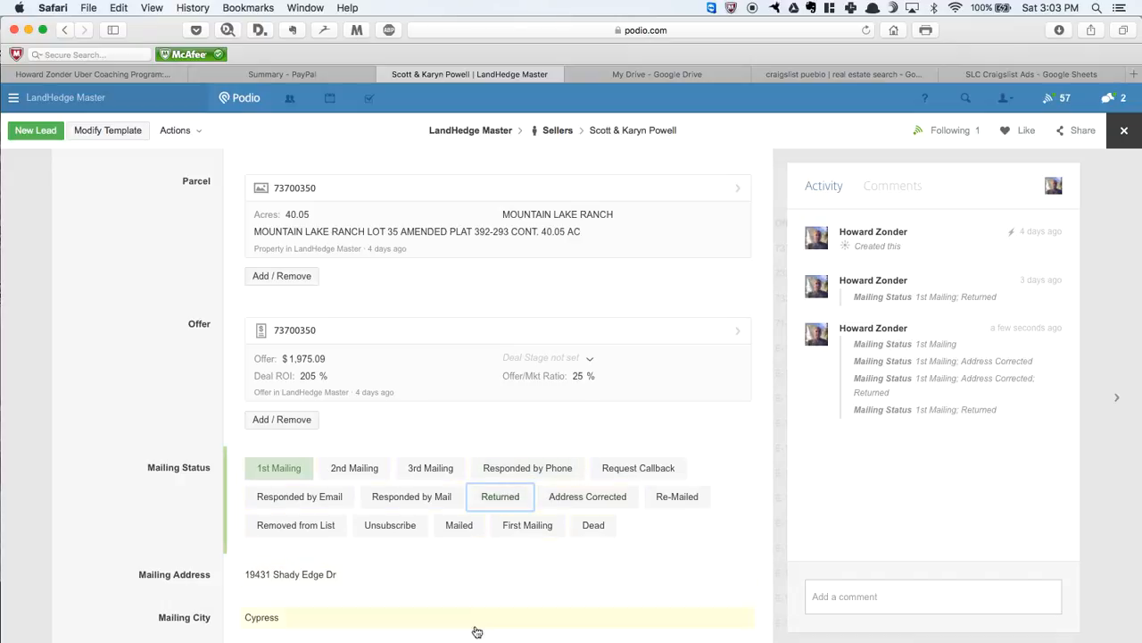
pyautogui.click(597, 528)
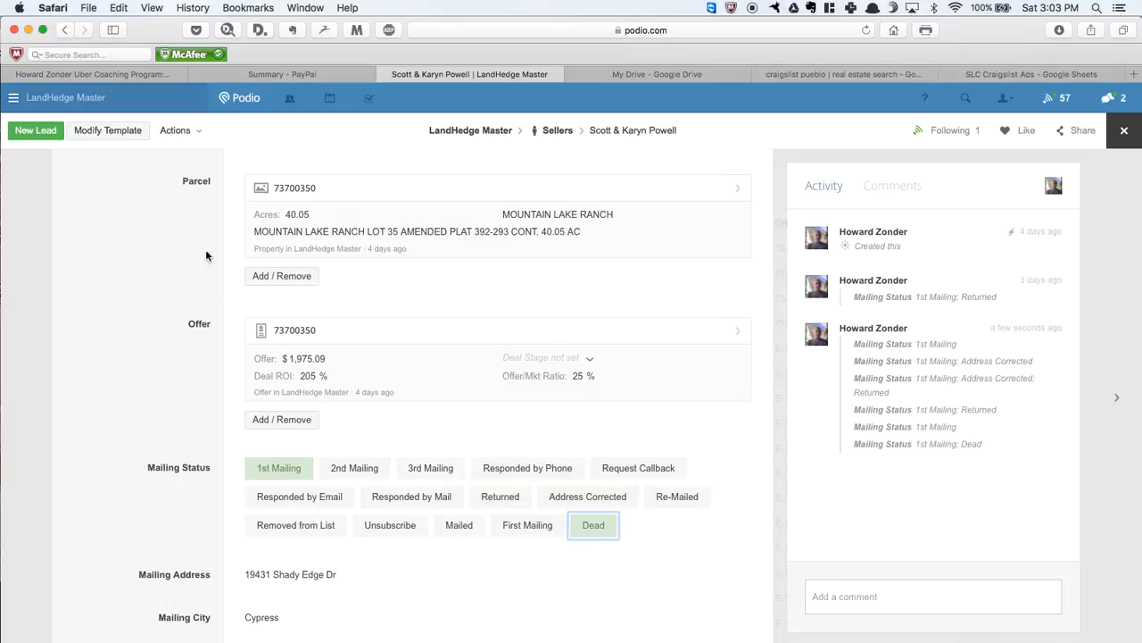
# - Return to the Sellers list's Returns view and open the first lead still marked Returned
pyautogui.click(554, 131)
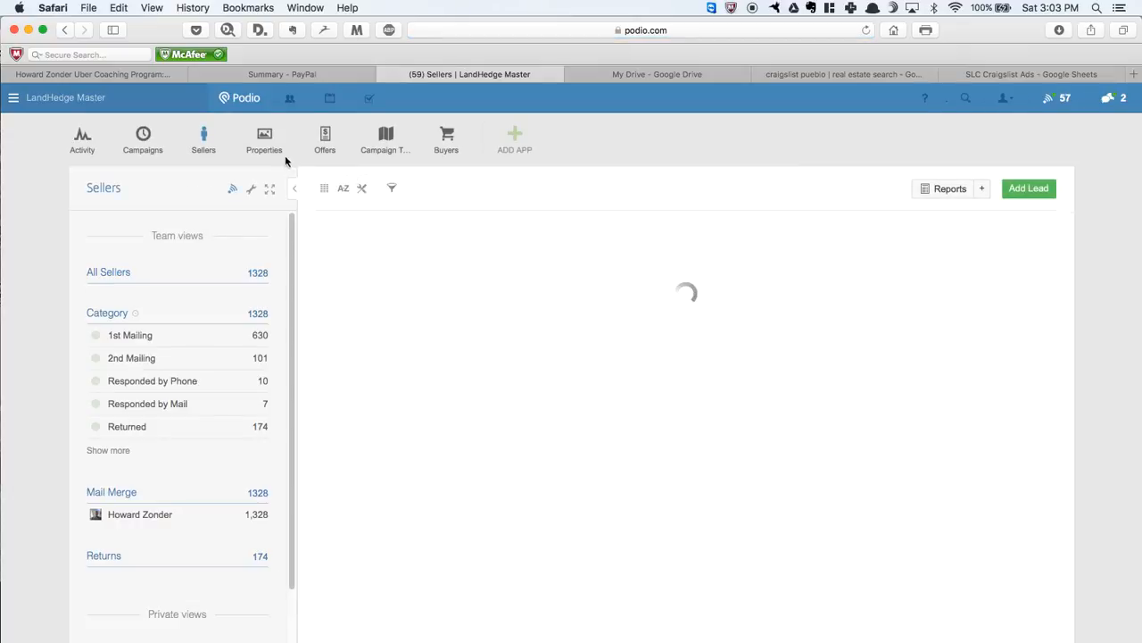
pyautogui.click(204, 141)
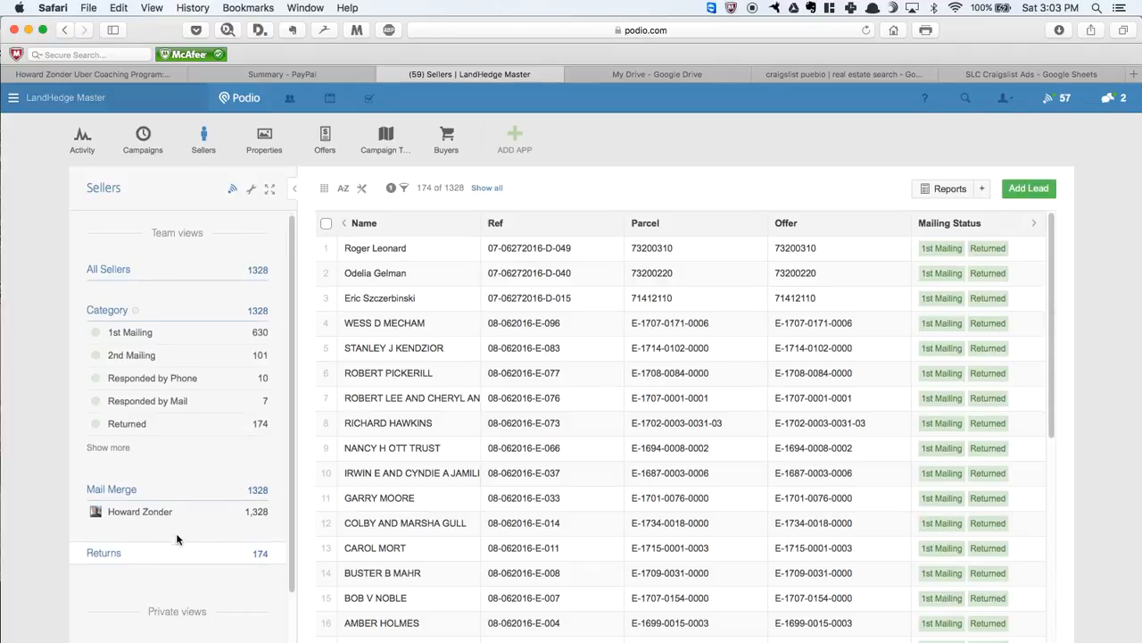
pyautogui.scroll(-2, 177, 538)
pyautogui.click(111, 495)
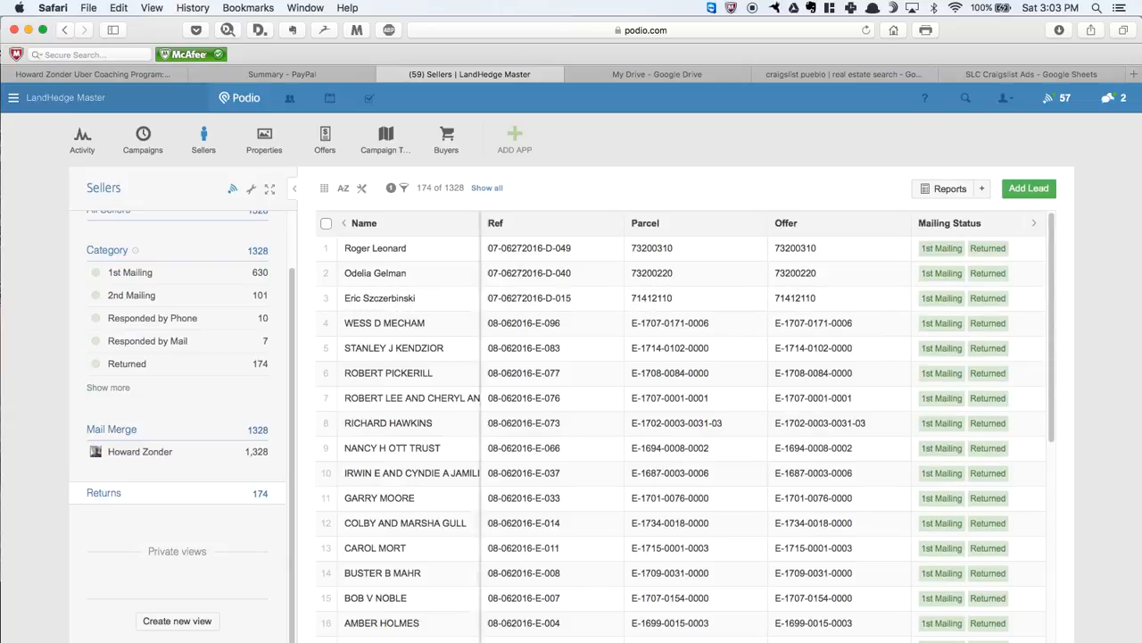
pyautogui.click(401, 252)
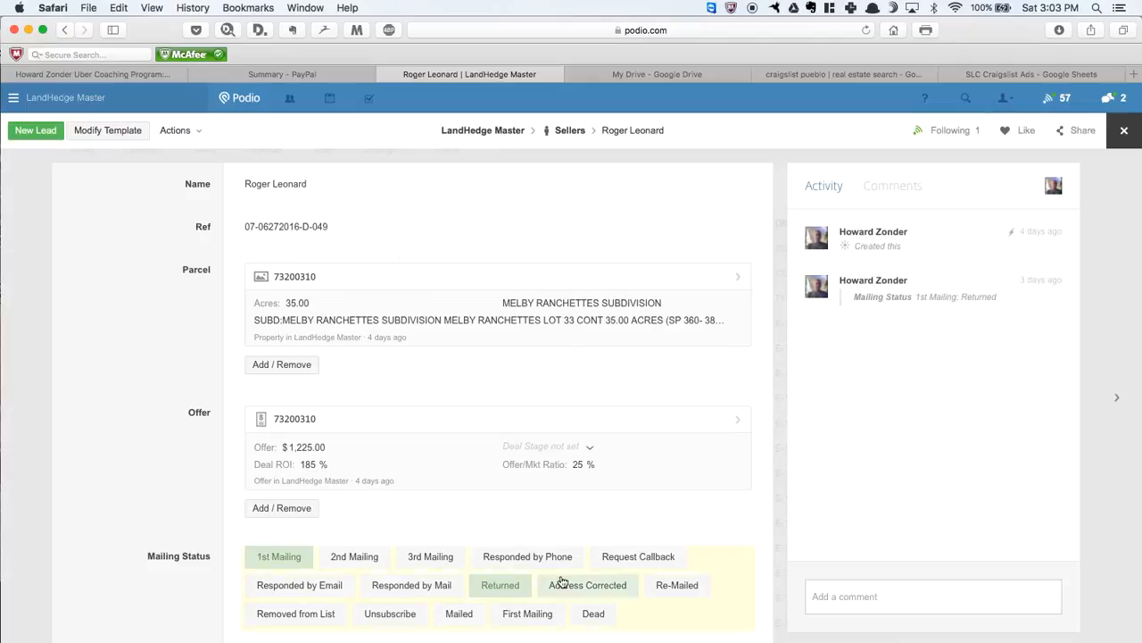
# - Reveal the lead's hidden fields and examine its mailing details, Phone, Email, Notes, campaign and date fields
pyautogui.scroll(-5, 519, 522)
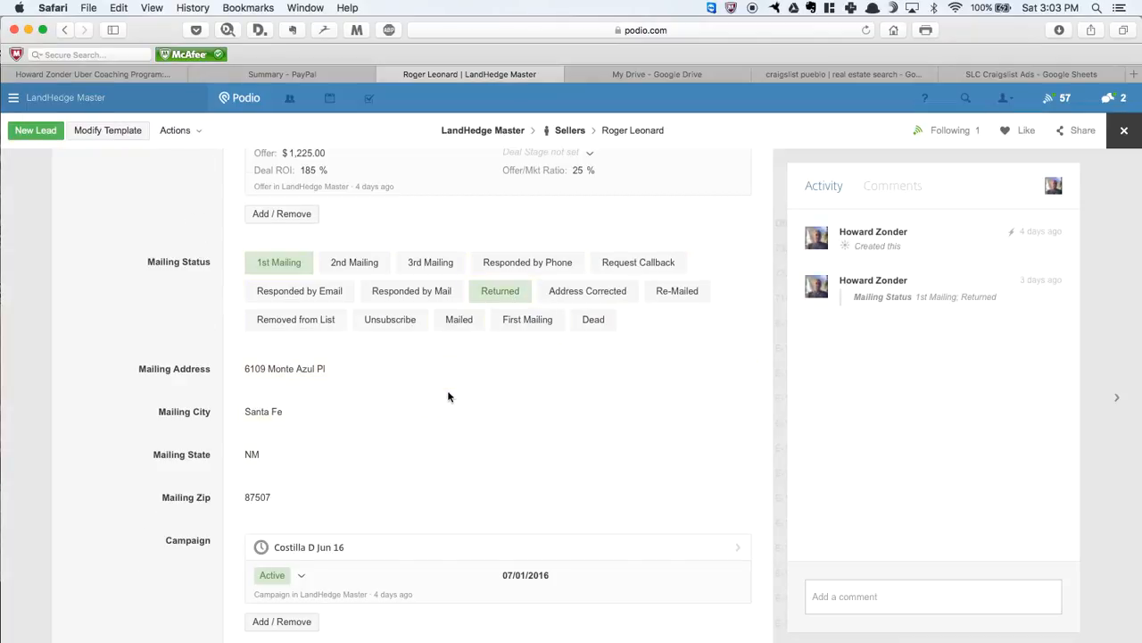
pyautogui.scroll(-3, 448, 396)
pyautogui.scroll(-4, 448, 396)
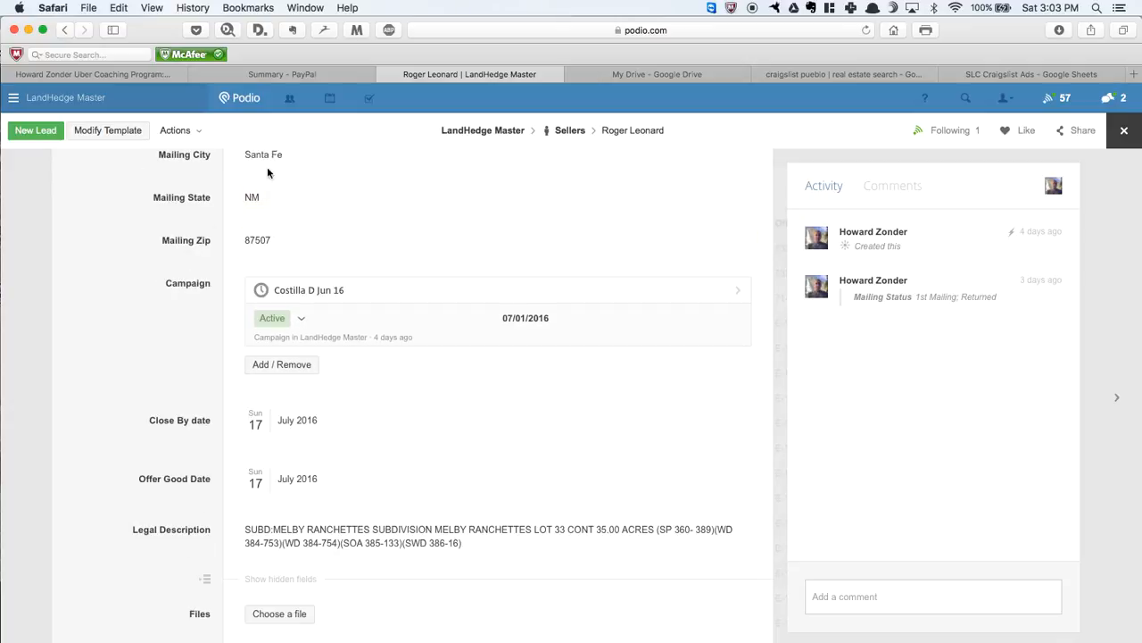
pyautogui.scroll(-2, 267, 390)
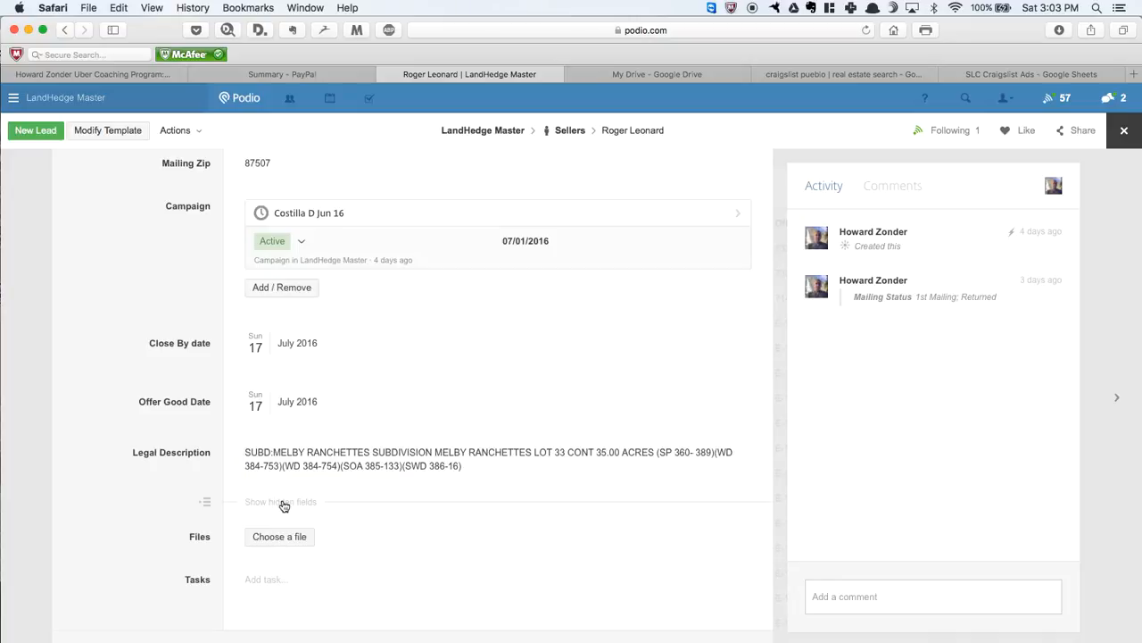
pyautogui.click(284, 502)
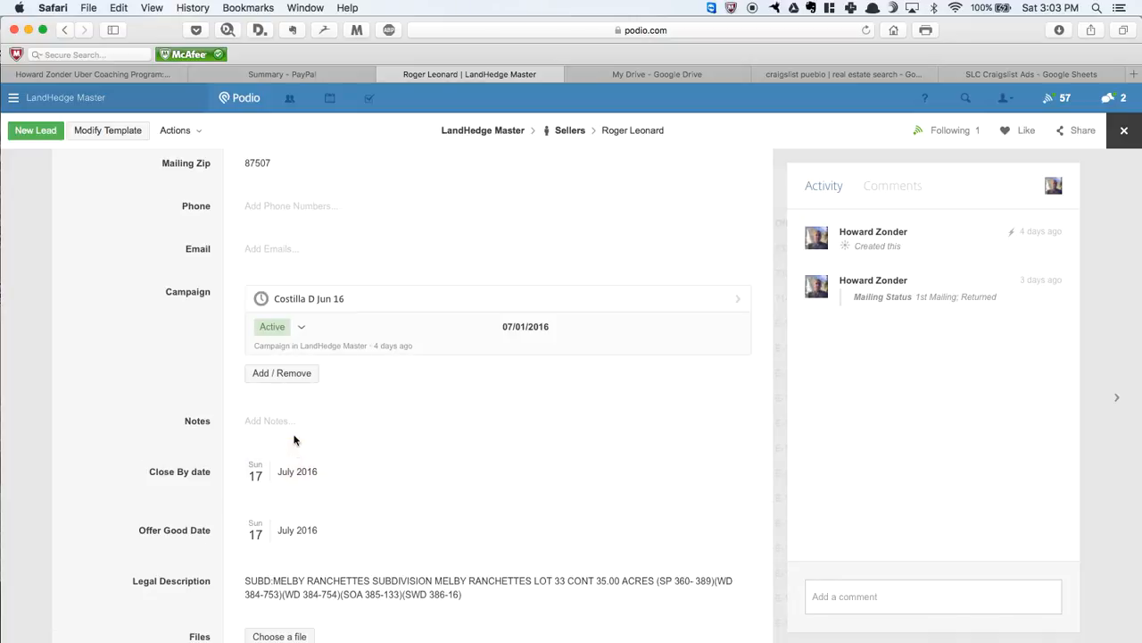
pyautogui.scroll(2, 303, 330)
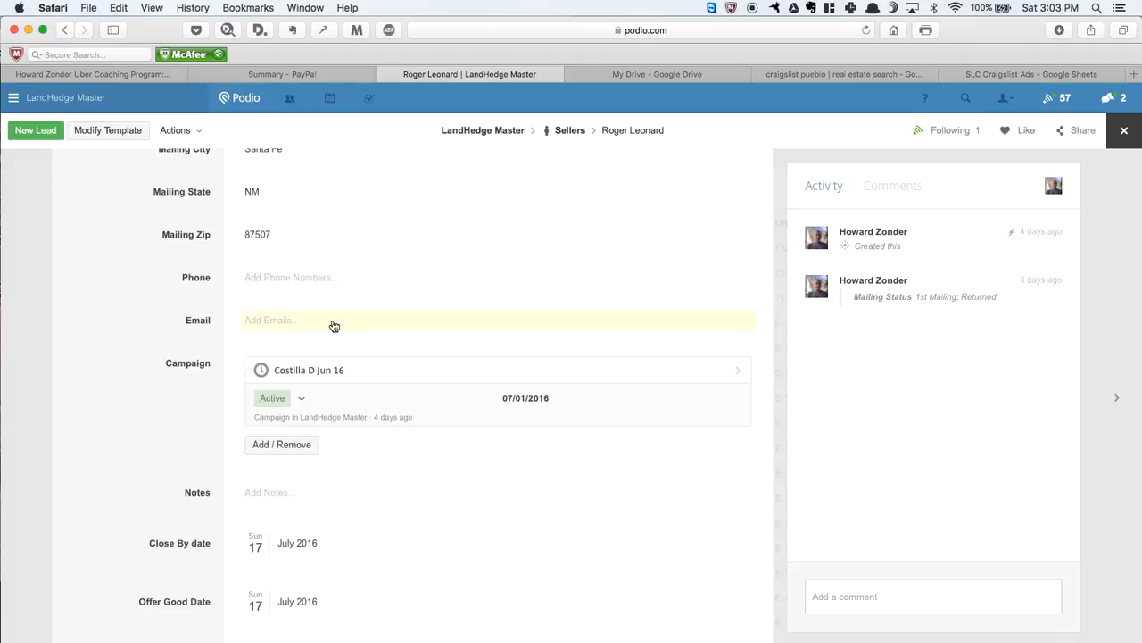
pyautogui.scroll(-3, 402, 511)
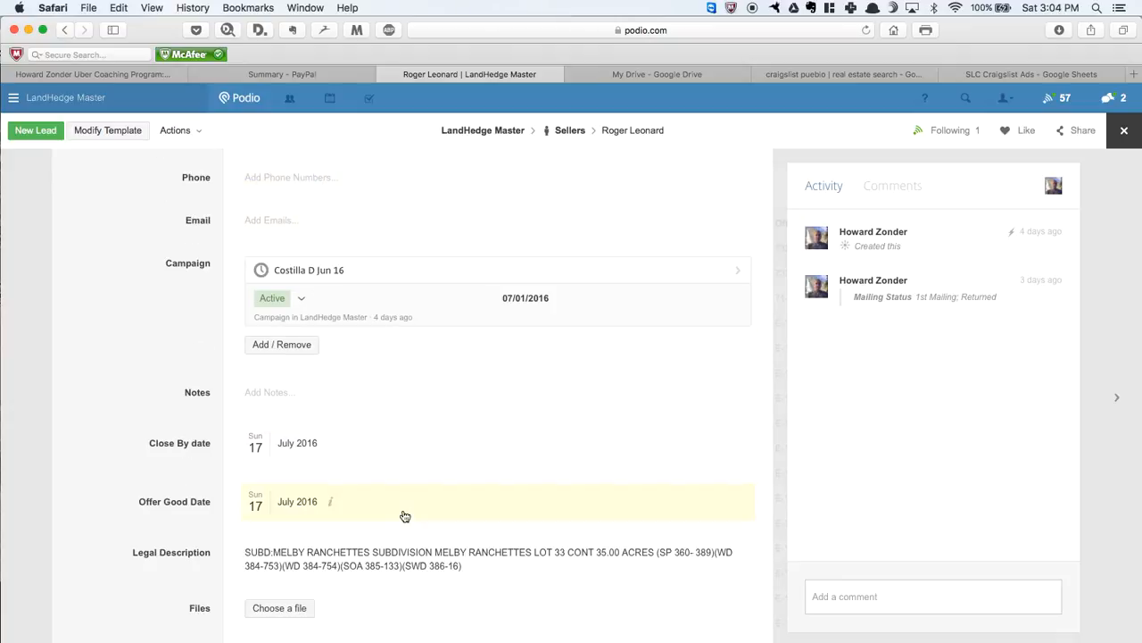
# - Try Address Corrected in place of Returned in the lead's Mailing Status, and restore Returned alongside 1st Mailing
pyautogui.scroll(-3, 404, 517)
pyautogui.scroll(10, 403, 518)
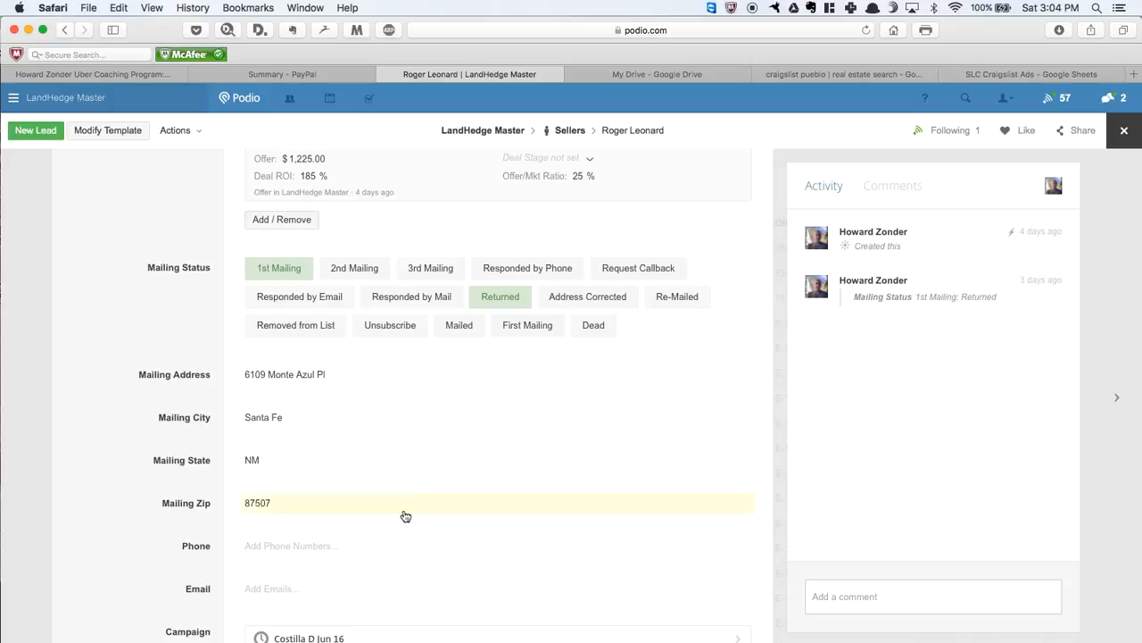
pyautogui.click(498, 298)
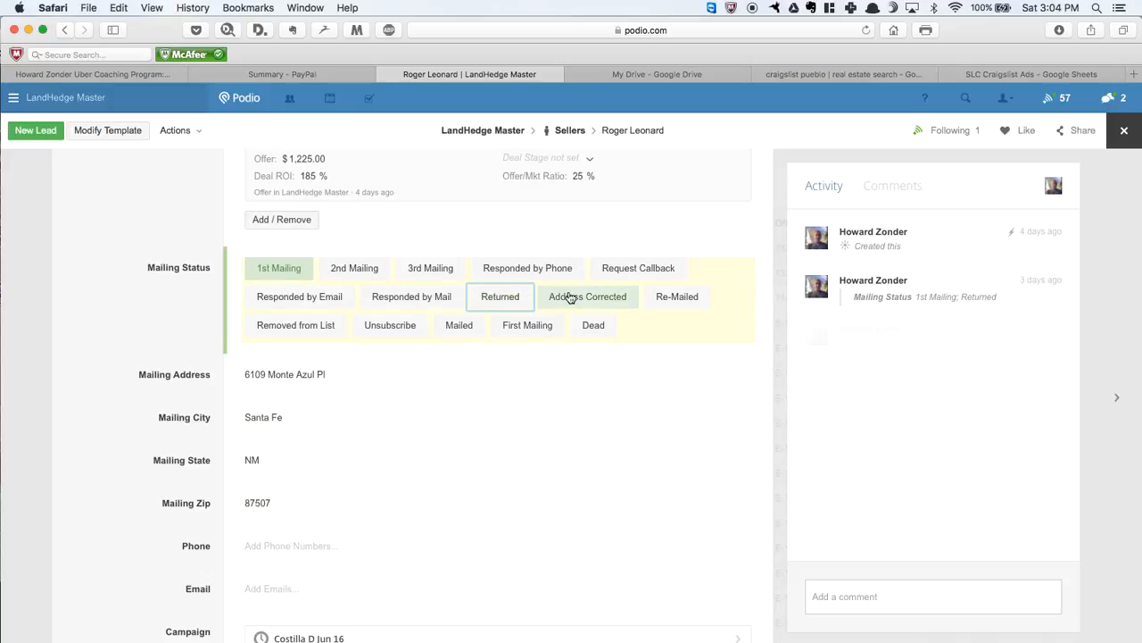
pyautogui.click(567, 298)
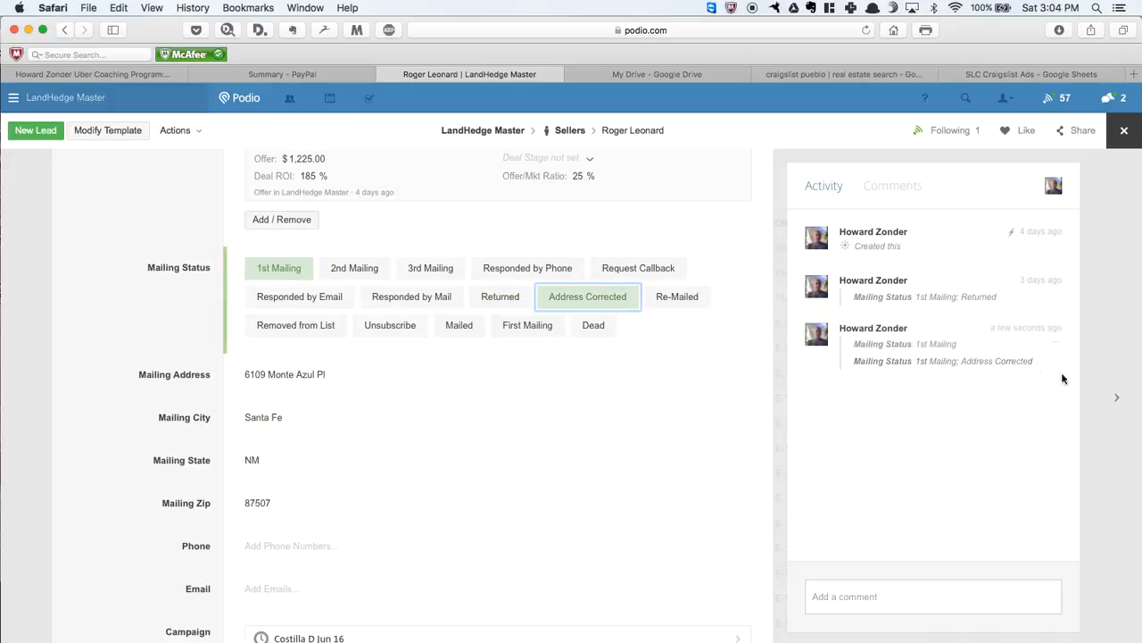
pyautogui.click(501, 298)
pyautogui.click(567, 298)
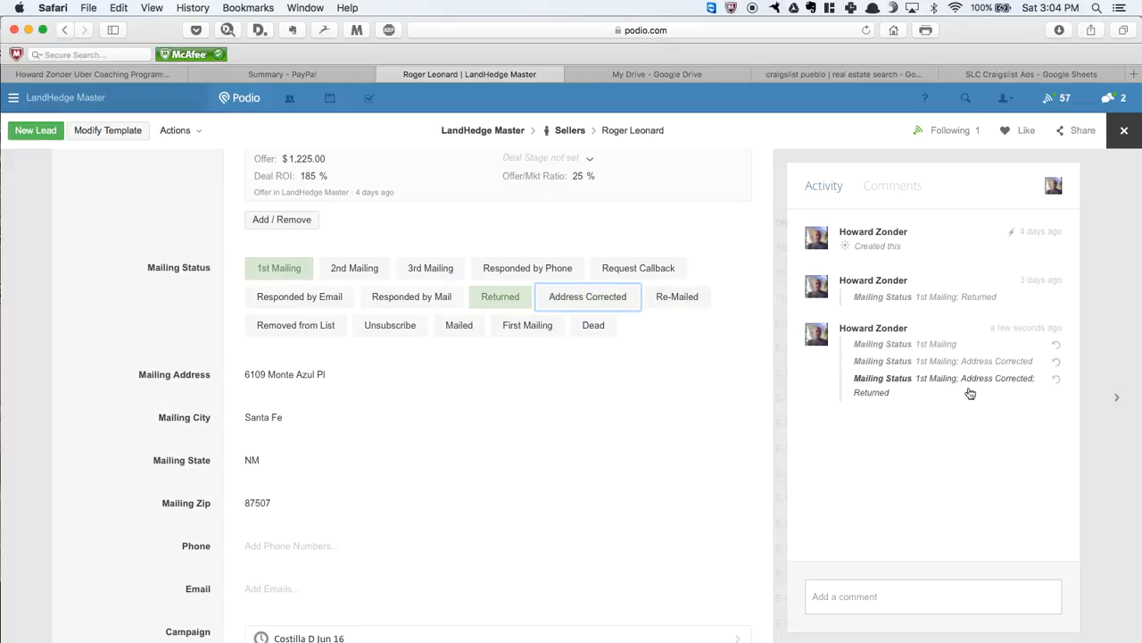
# - Go to the next returned lead and replace Returned with Address Corrected in its Mailing Status, keeping 1st Mailing
pyautogui.click(1115, 400)
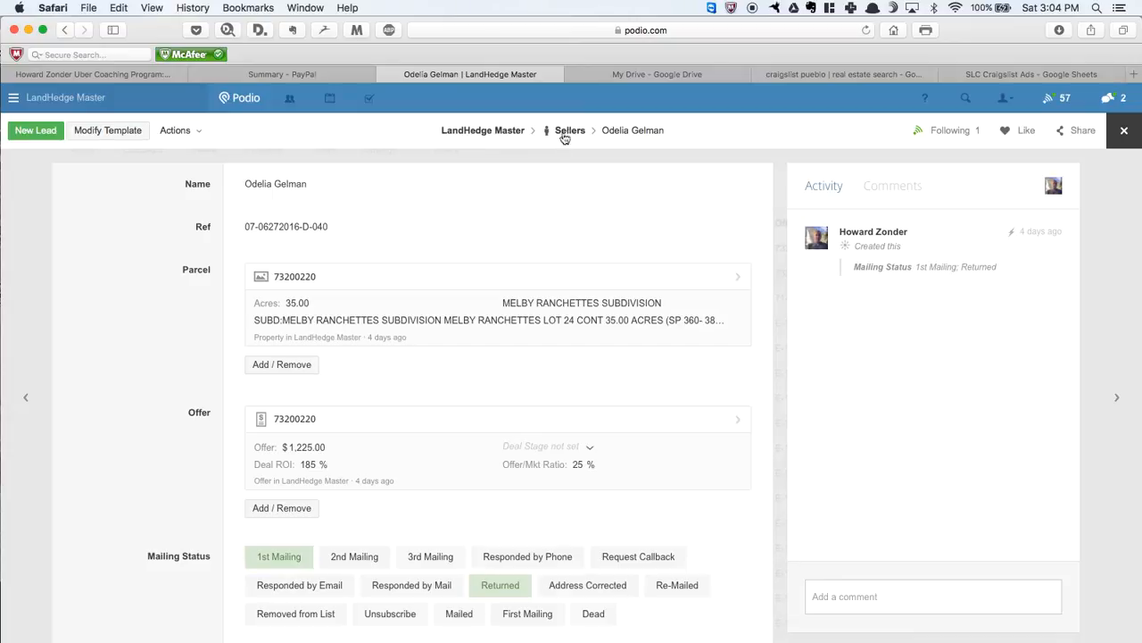
pyautogui.click(516, 589)
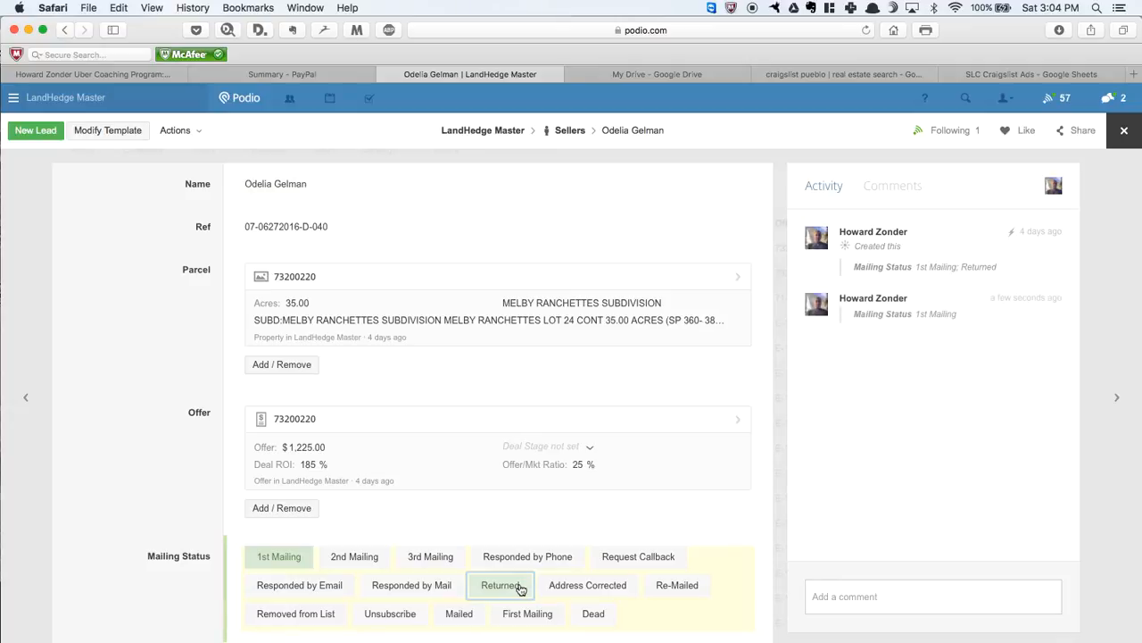
pyautogui.click(605, 584)
# - Return to the Sellers list, expand the full set of categories, and show the leads marked Address Corrected
pyautogui.click(574, 131)
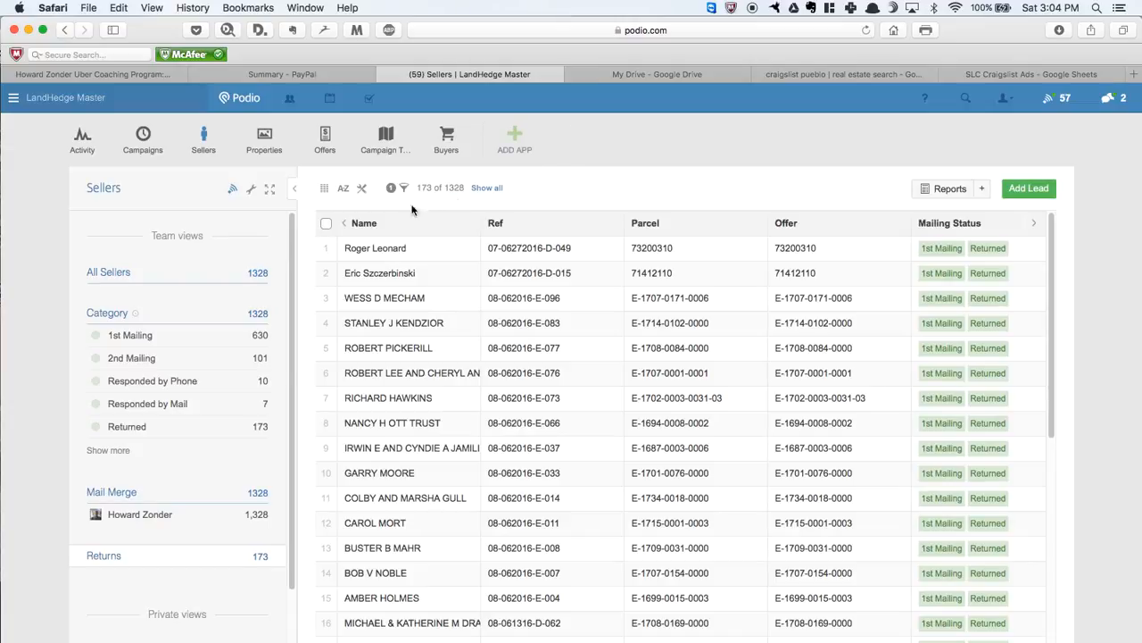
pyautogui.click(106, 556)
pyautogui.click(109, 450)
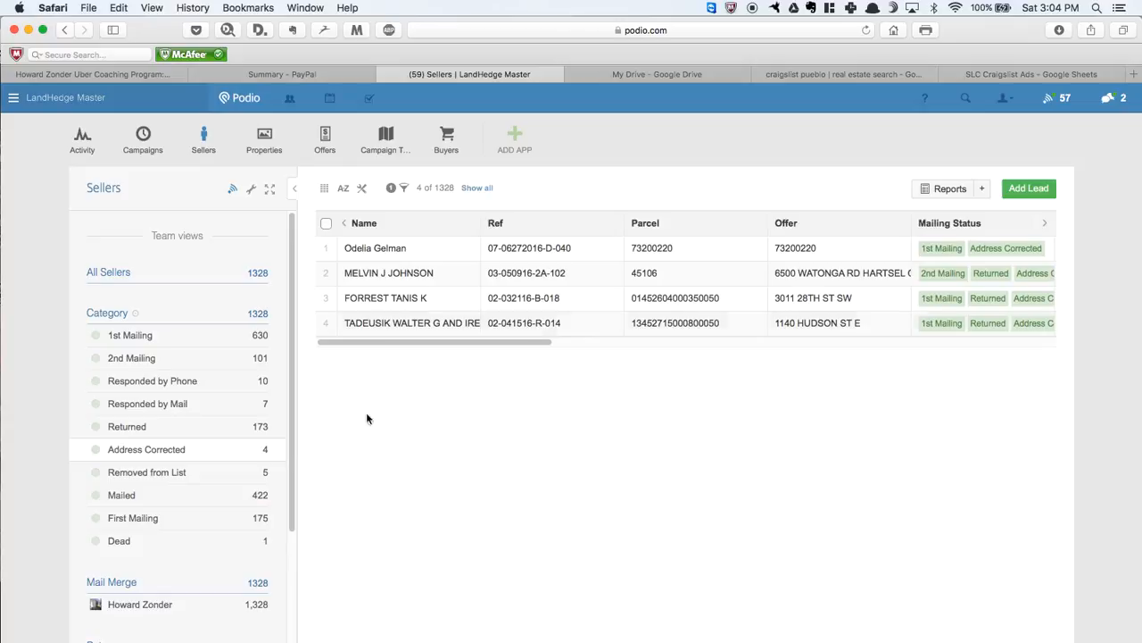
# - Open the first Address Corrected lead and switch its Mailing Status from Address Corrected back to Returned, keeping 1st Mailing
pyautogui.click(399, 250)
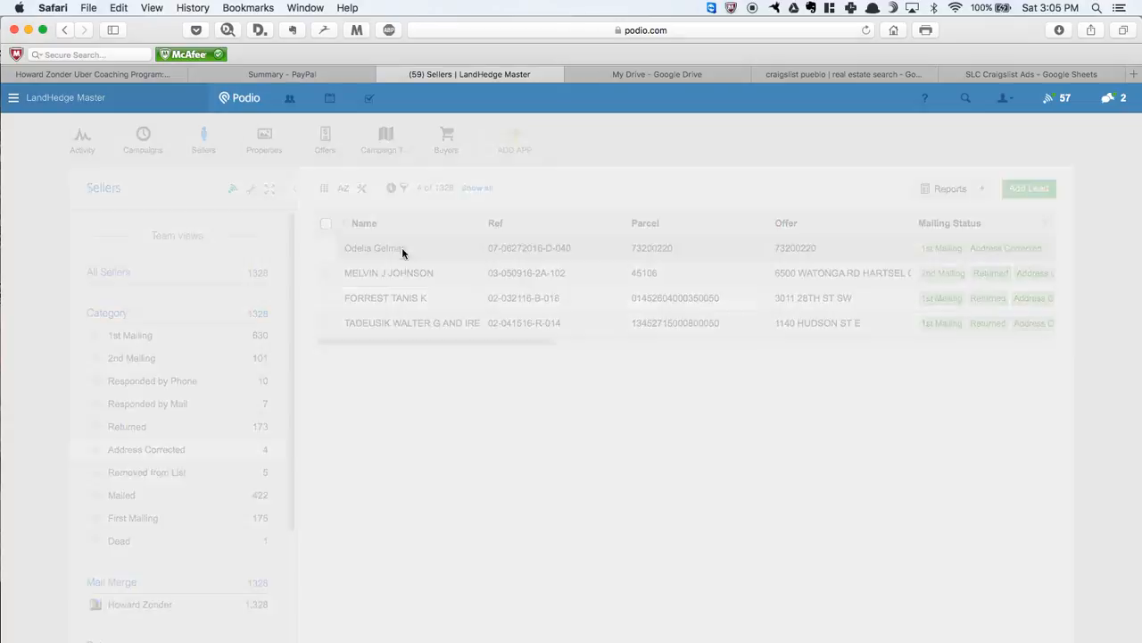
pyautogui.click(585, 591)
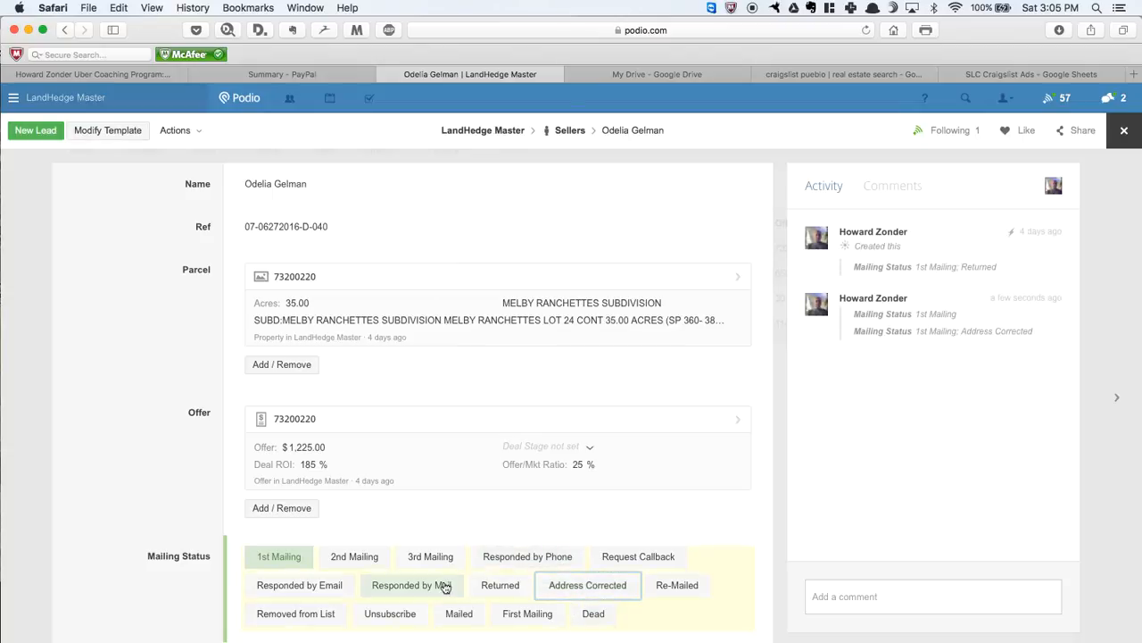
pyautogui.click(502, 585)
# - Go back from the lead to the Sellers list and show the Returns view
pyautogui.click(568, 131)
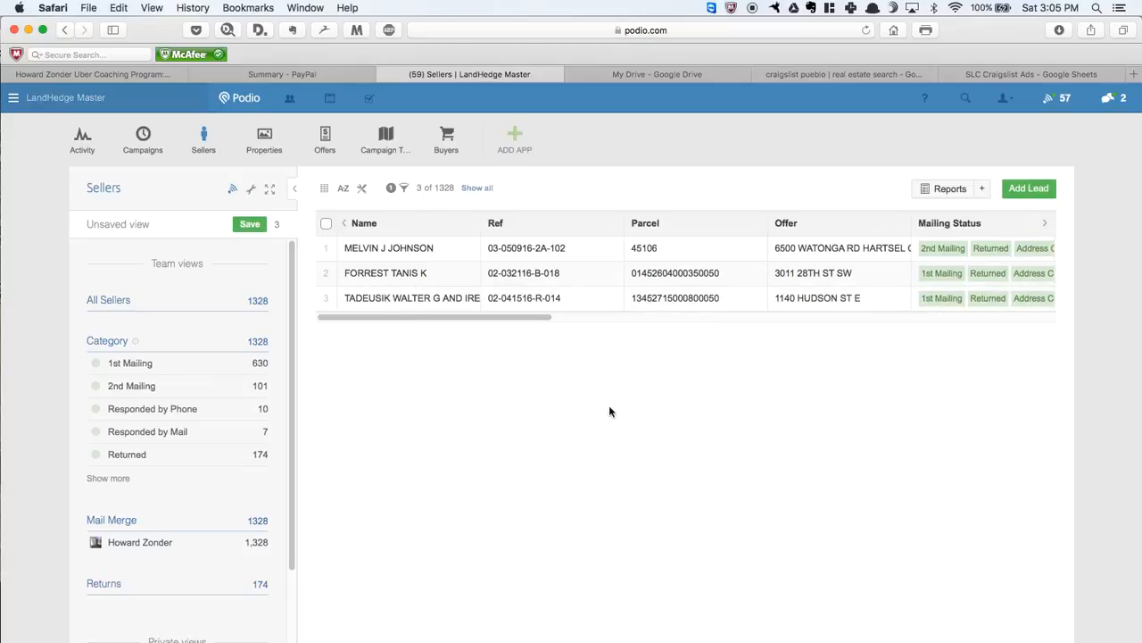
pyautogui.click(98, 584)
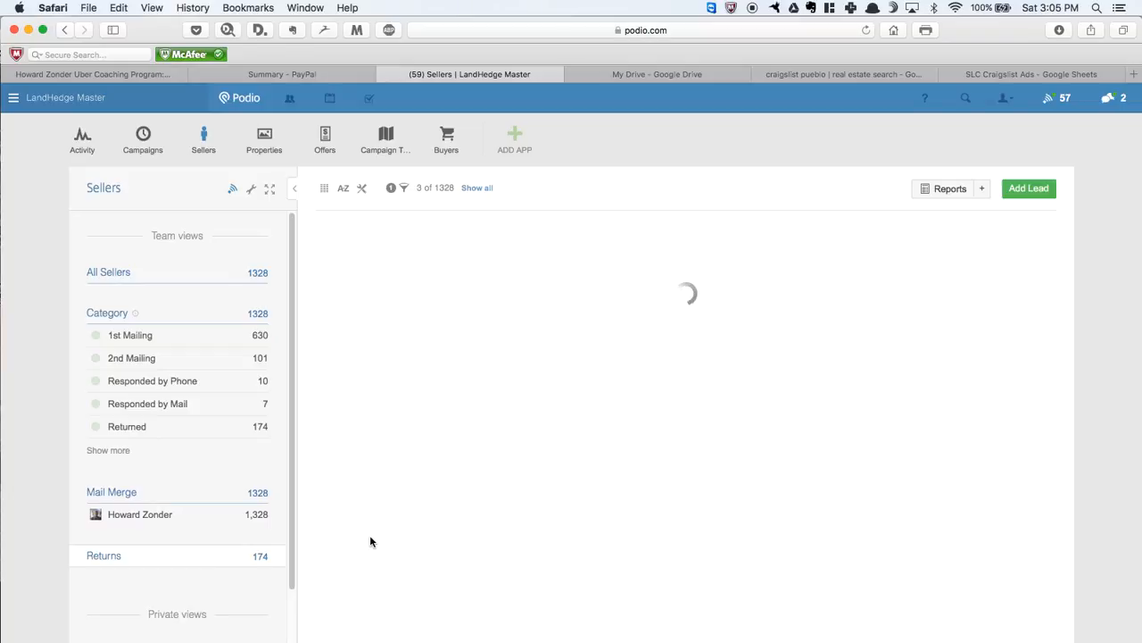